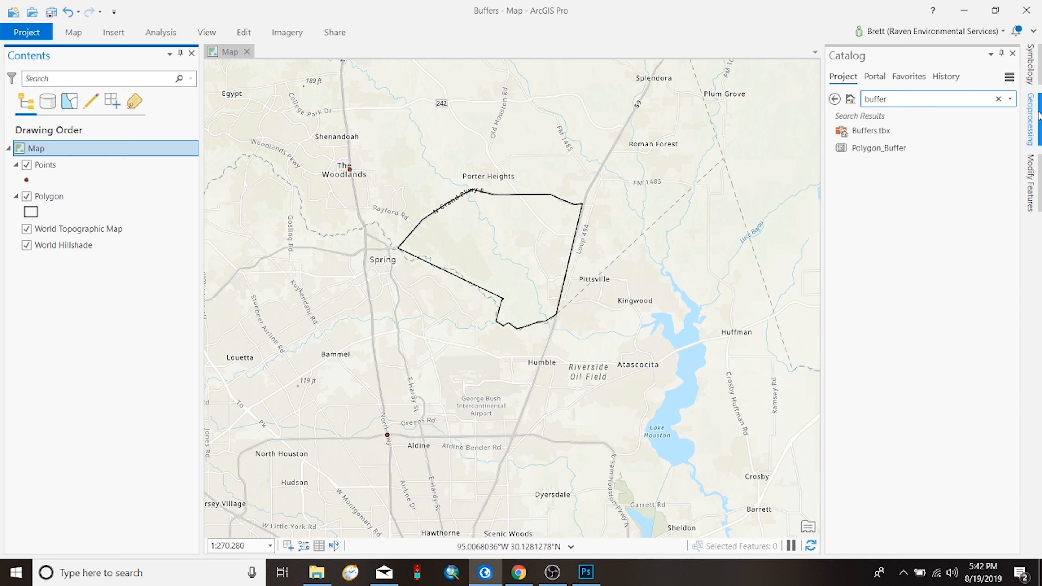
Step: Search the geoprocessing tools for "buffer" and open the Buffer analysis tool
{"action": "left_click", "coordinate": [1032, 119]}
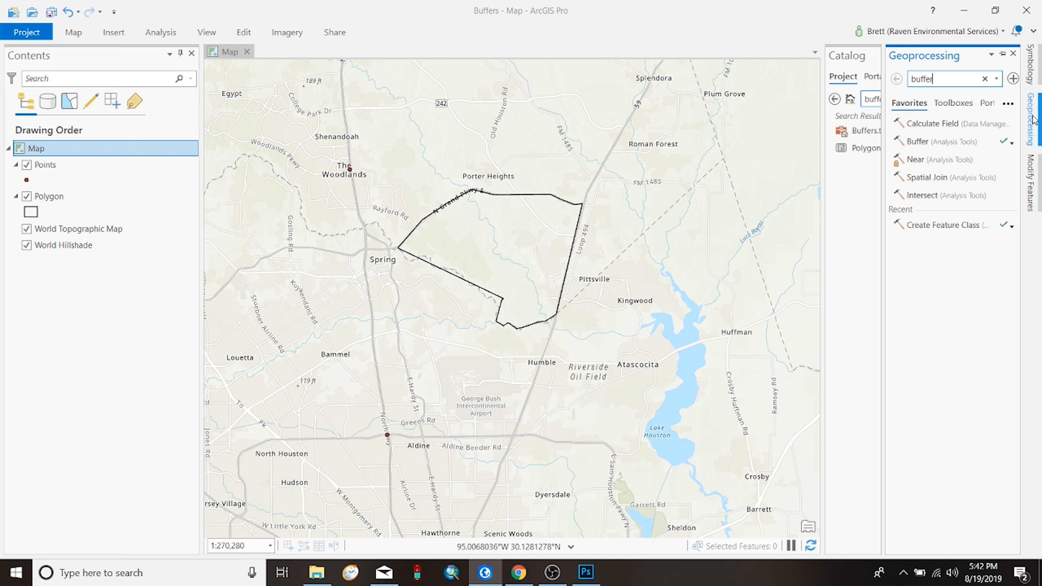
{"action": "left_click", "coordinate": [1013, 53]}
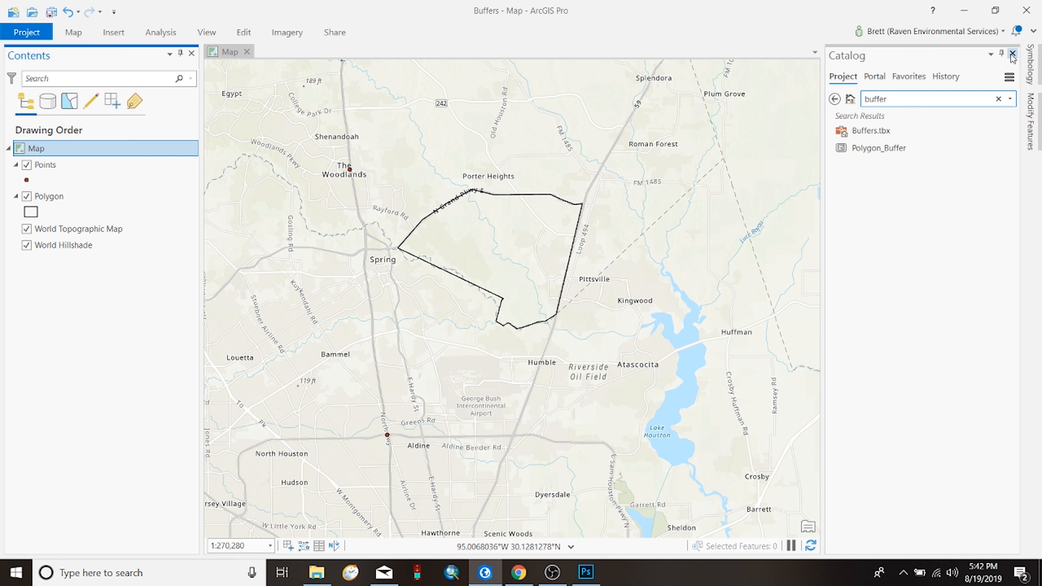
{"action": "left_click", "coordinate": [160, 33]}
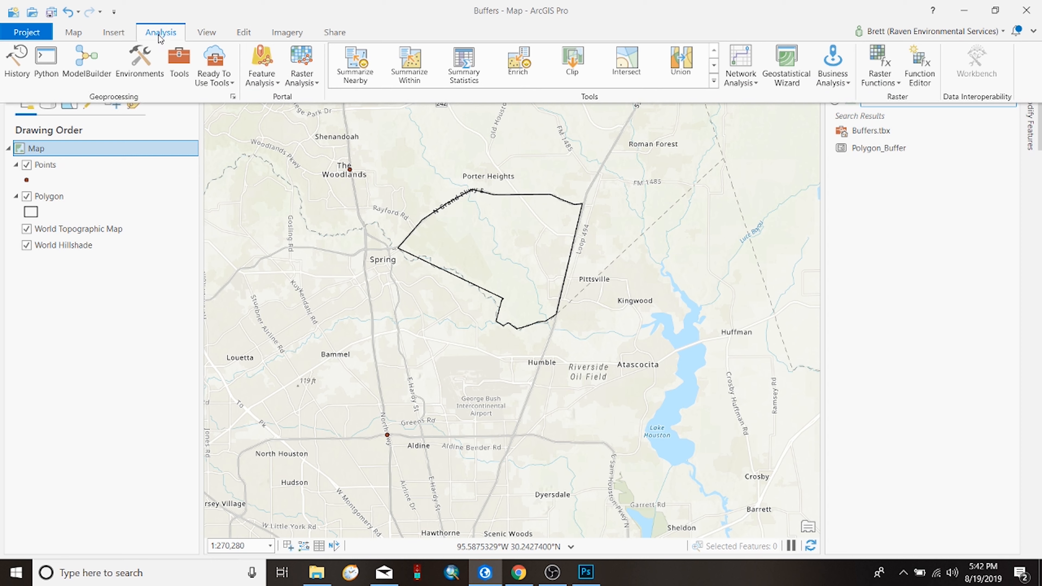
{"action": "left_click", "coordinate": [184, 60]}
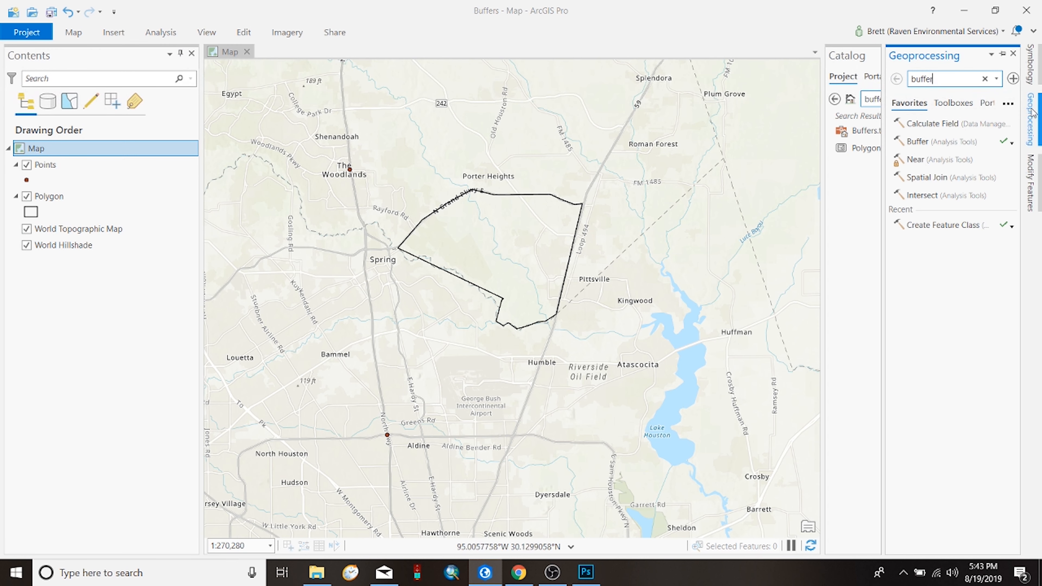
{"action": "left_click_drag", "start_coordinate": [943, 77], "coordinate": [900, 81]}
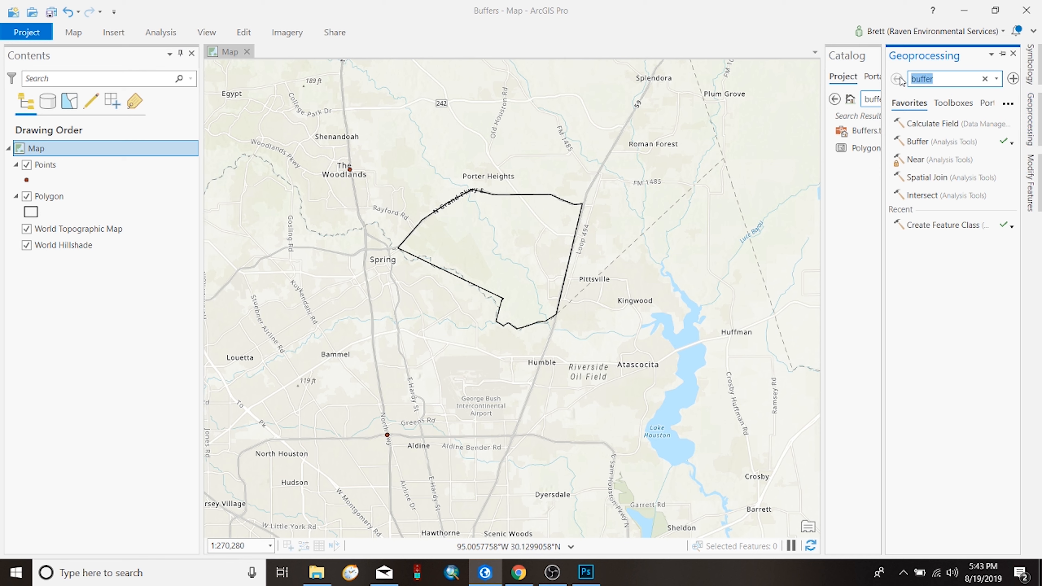
{"action": "key", "text": "BackSpace"}
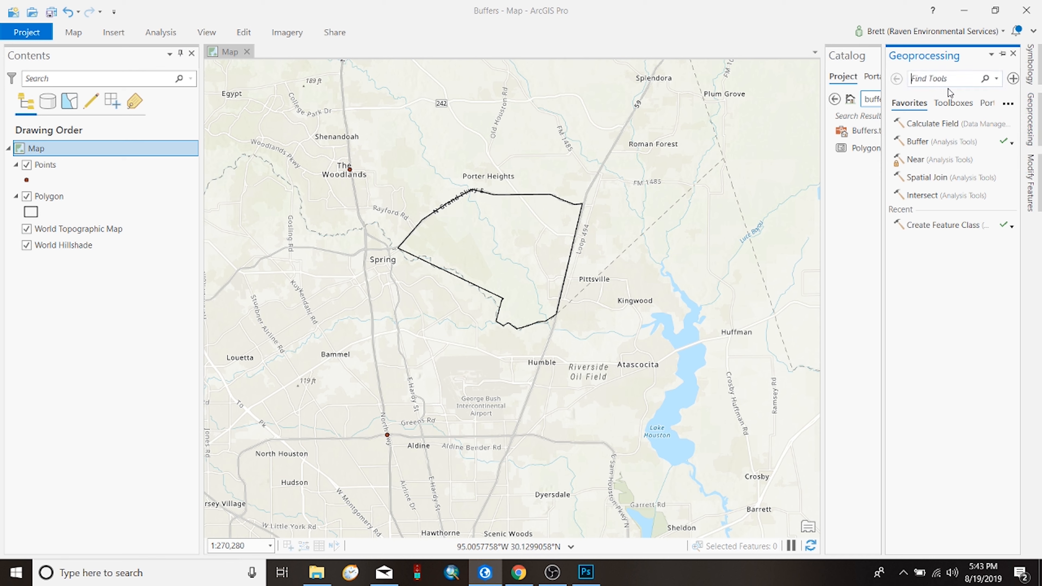
{"action": "type", "text": "buffer"}
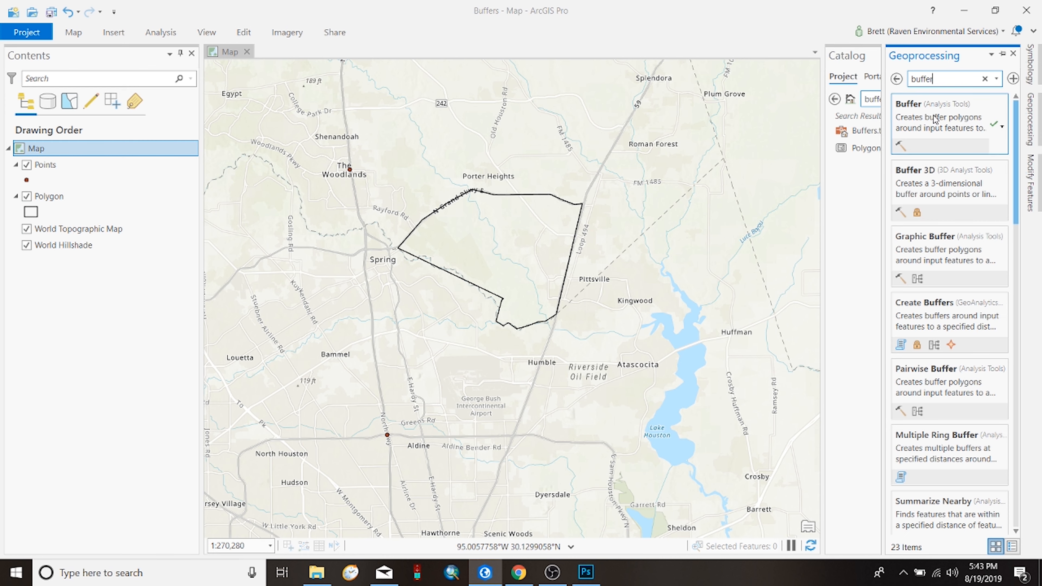
{"action": "left_click", "coordinate": [982, 115]}
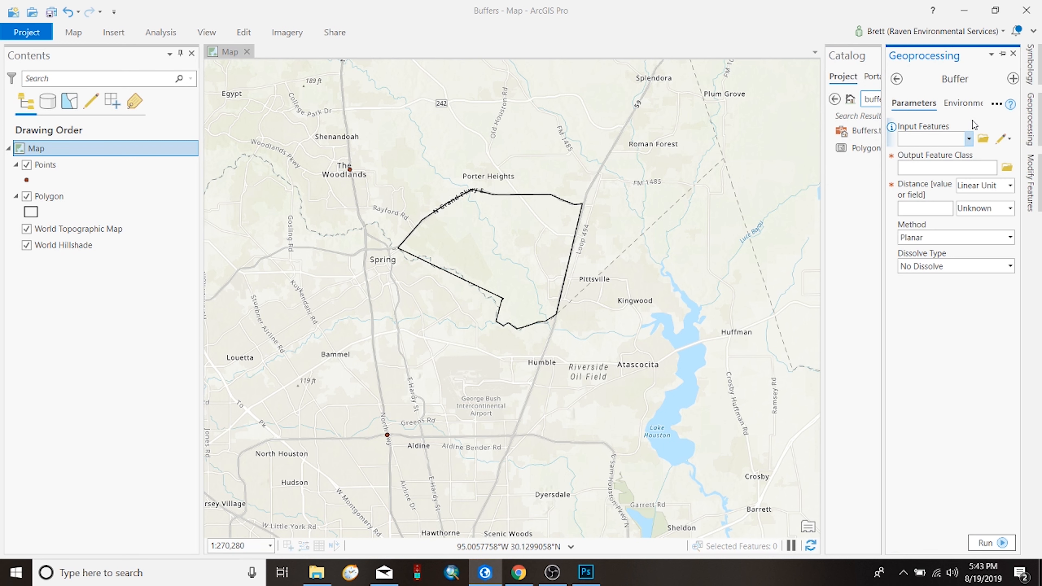
Step: Set the buffer's input features to Points with a linear distance of 5 miles, outputting to Points_Buffer
{"action": "left_click", "coordinate": [969, 140]}
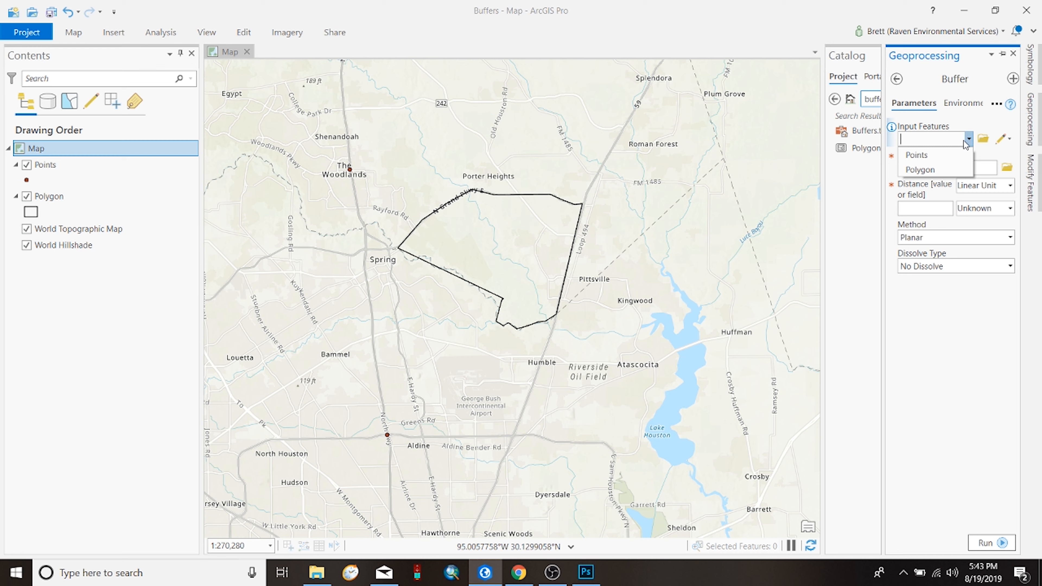
{"action": "left_click", "coordinate": [960, 155]}
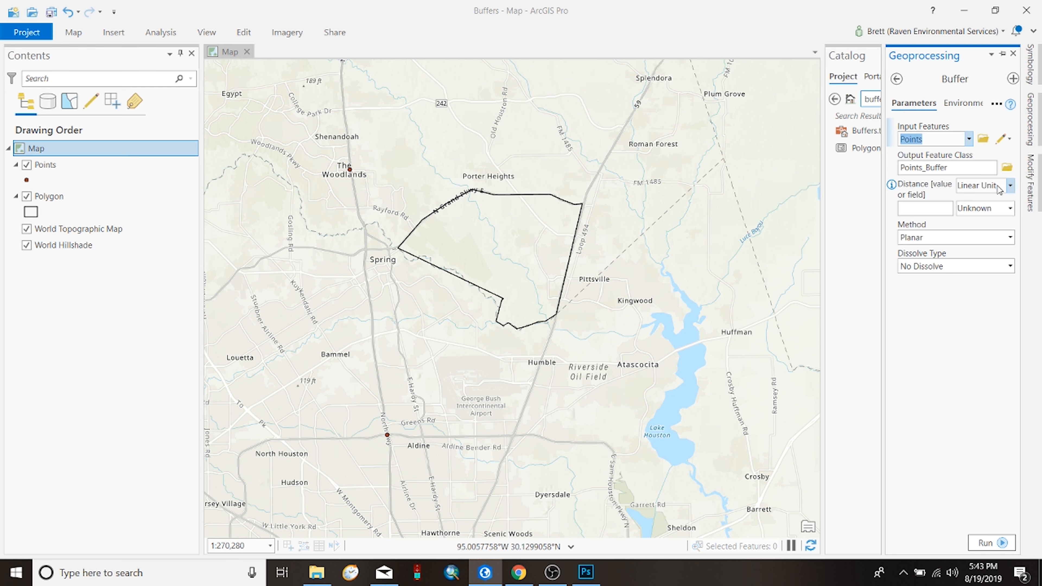
{"action": "left_click", "coordinate": [1010, 187]}
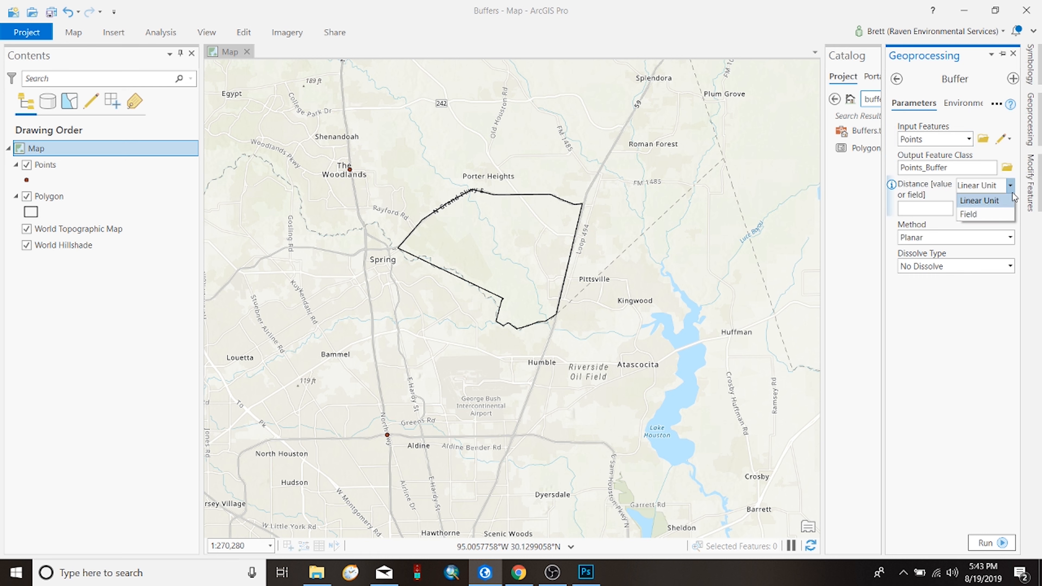
{"action": "left_click", "coordinate": [897, 158]}
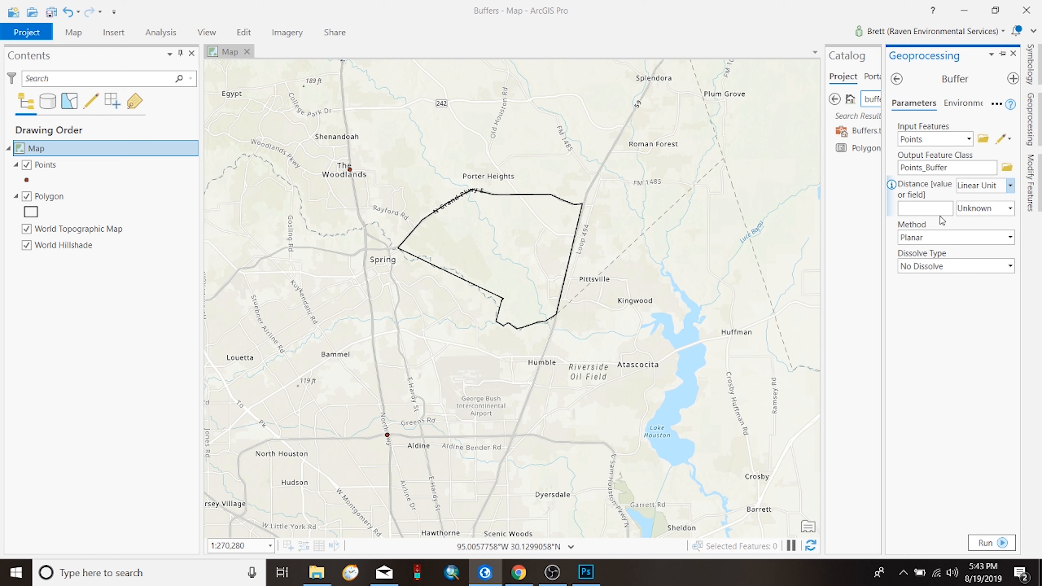
{"action": "left_click", "coordinate": [966, 213]}
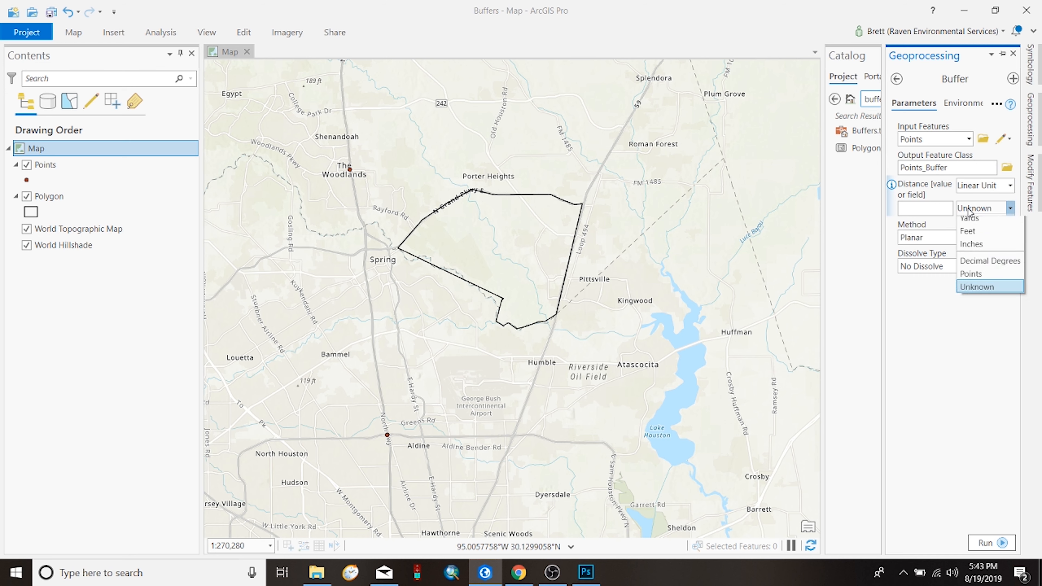
{"action": "left_click", "coordinate": [986, 306]}
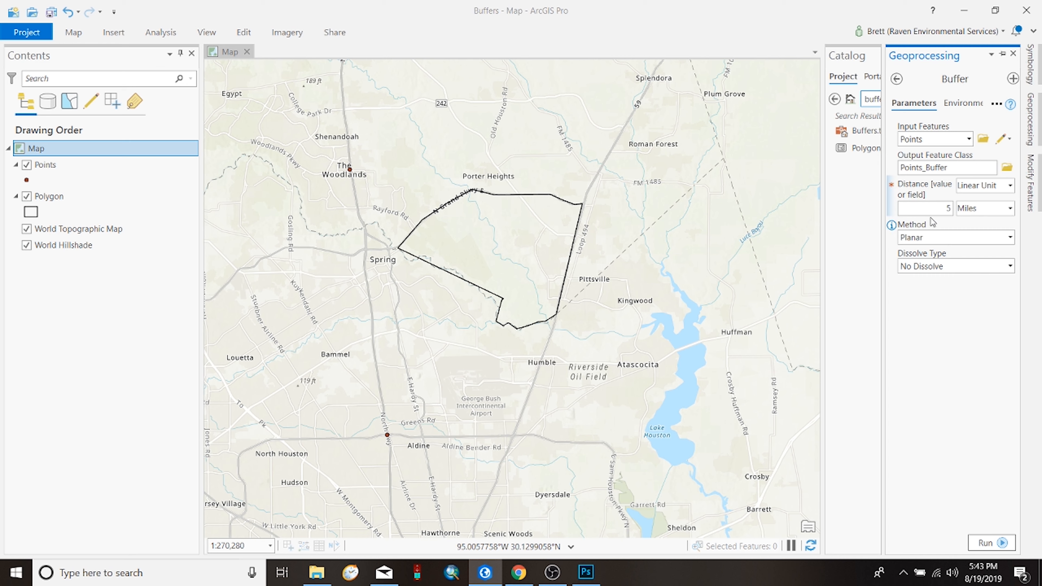
Step: Check the method and dissolve options, keep Planar and No Dissolve, and run the Buffer tool
{"action": "left_click", "coordinate": [945, 238]}
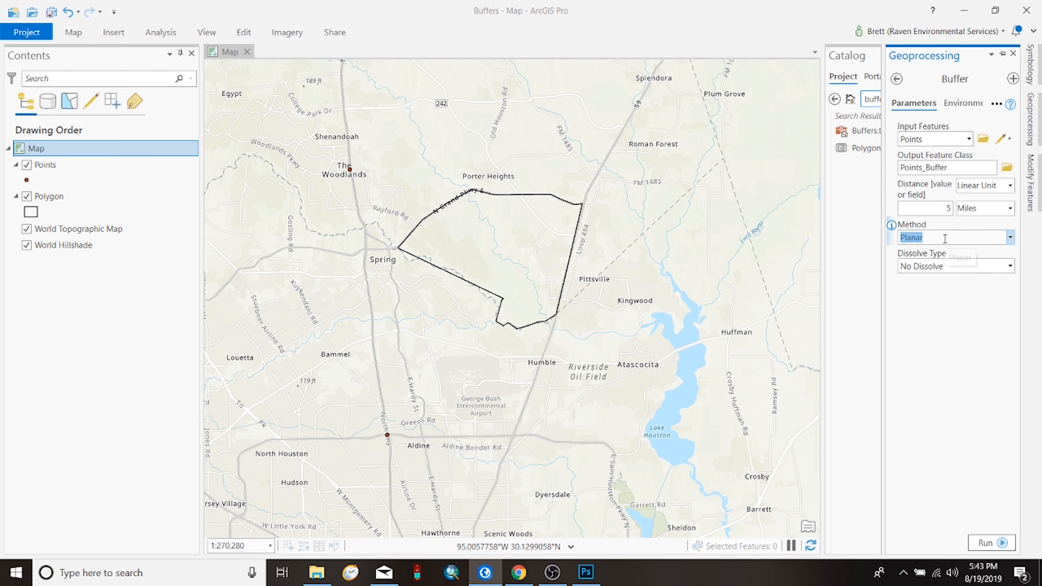
{"action": "left_click", "coordinate": [1011, 237]}
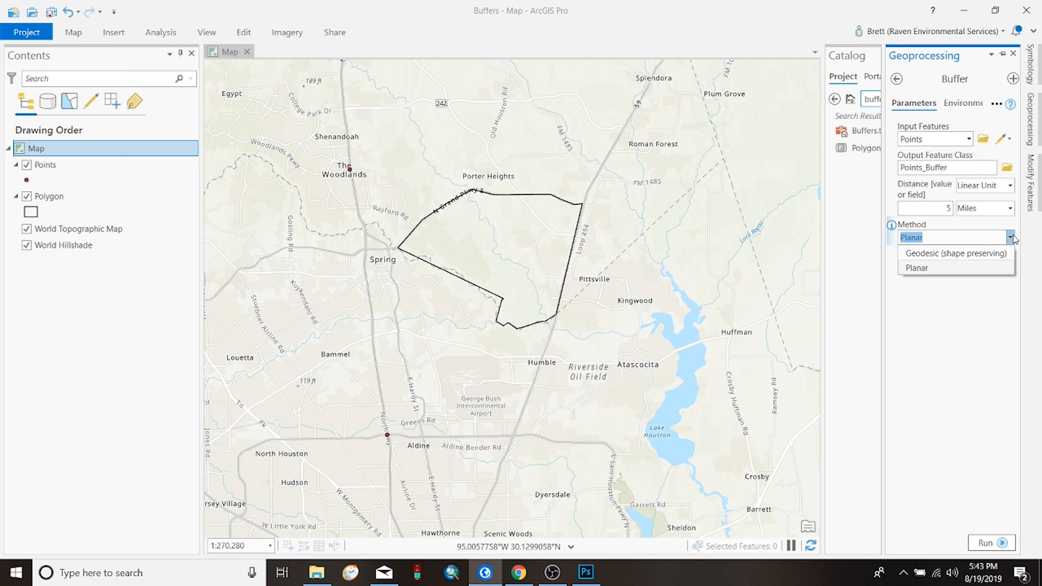
{"action": "left_click", "coordinate": [1011, 237]}
{"action": "left_click", "coordinate": [1011, 266]}
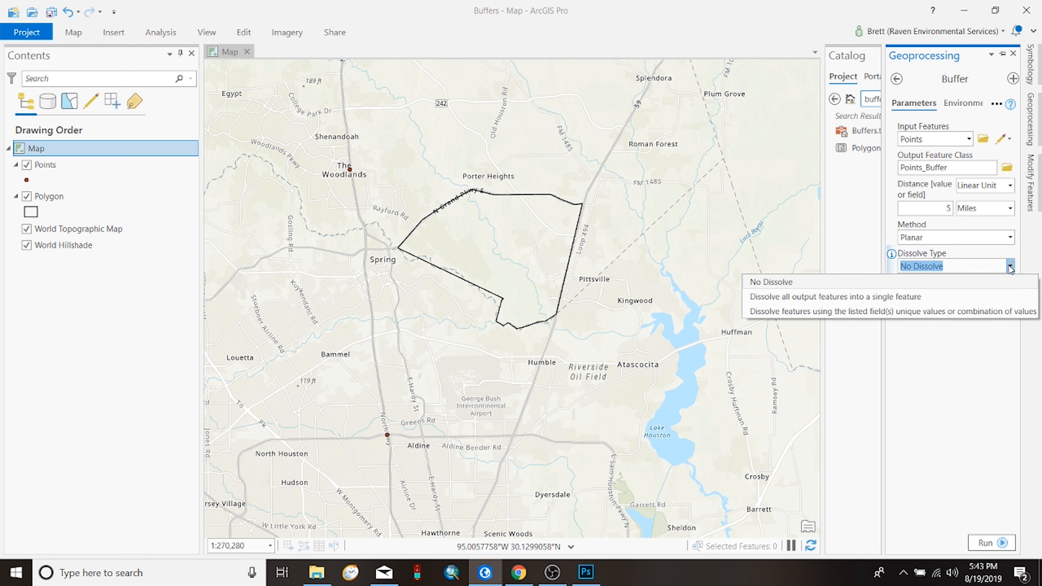
{"action": "left_click", "coordinate": [1020, 347]}
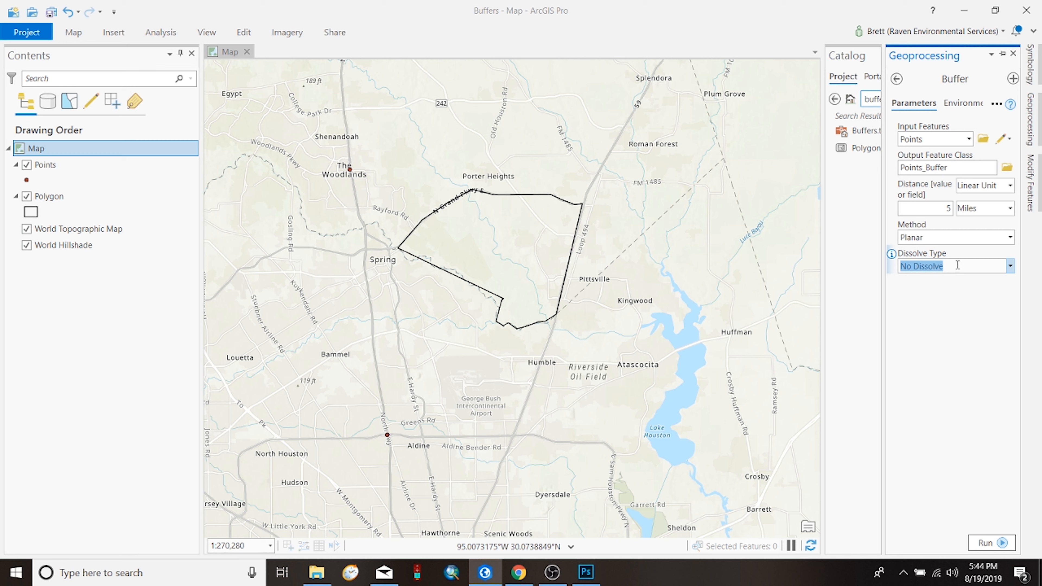
{"action": "left_click", "coordinate": [985, 263]}
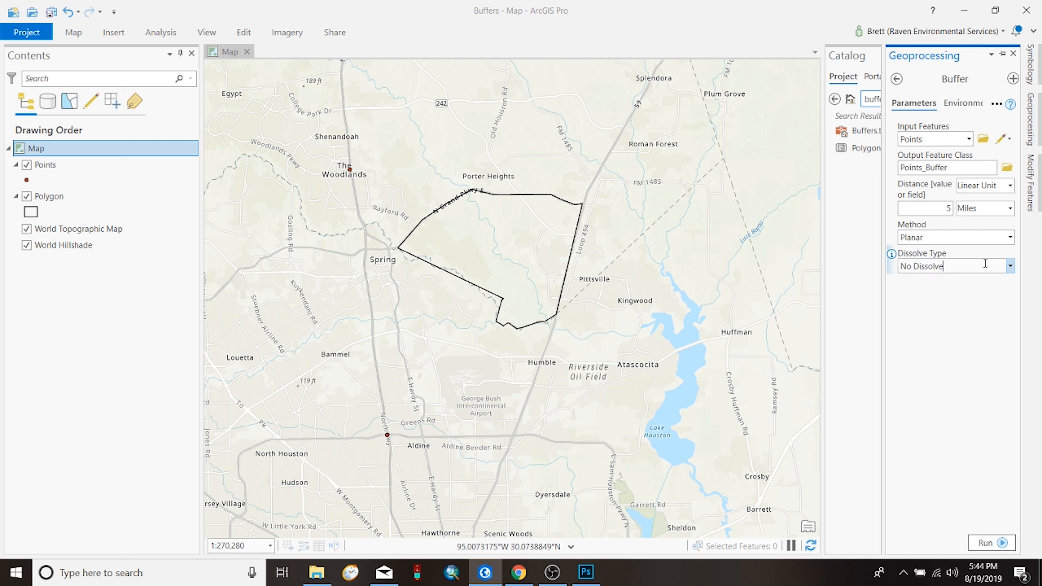
{"action": "left_click", "coordinate": [1009, 267]}
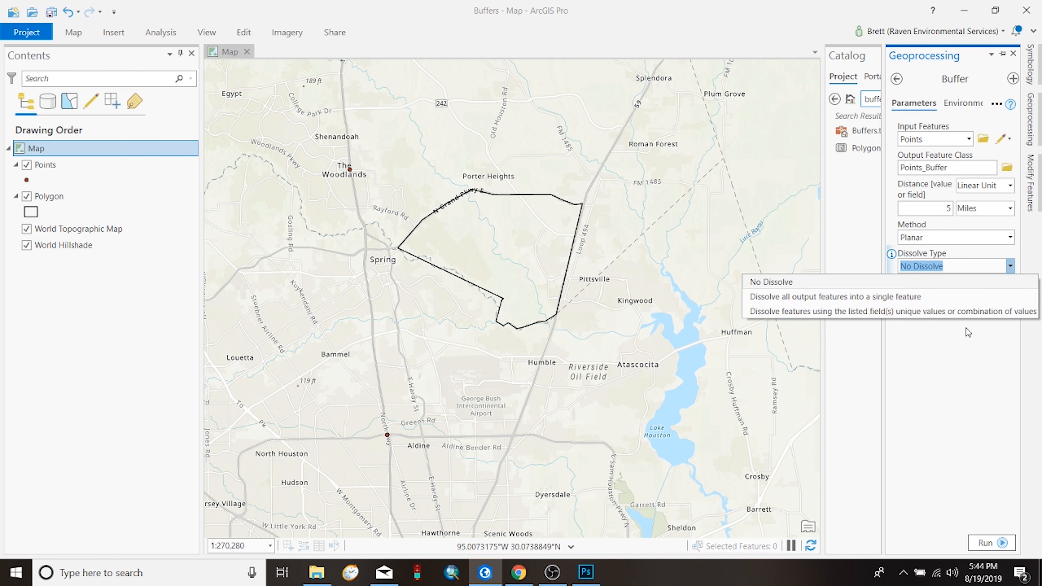
{"action": "left_click", "coordinate": [974, 350]}
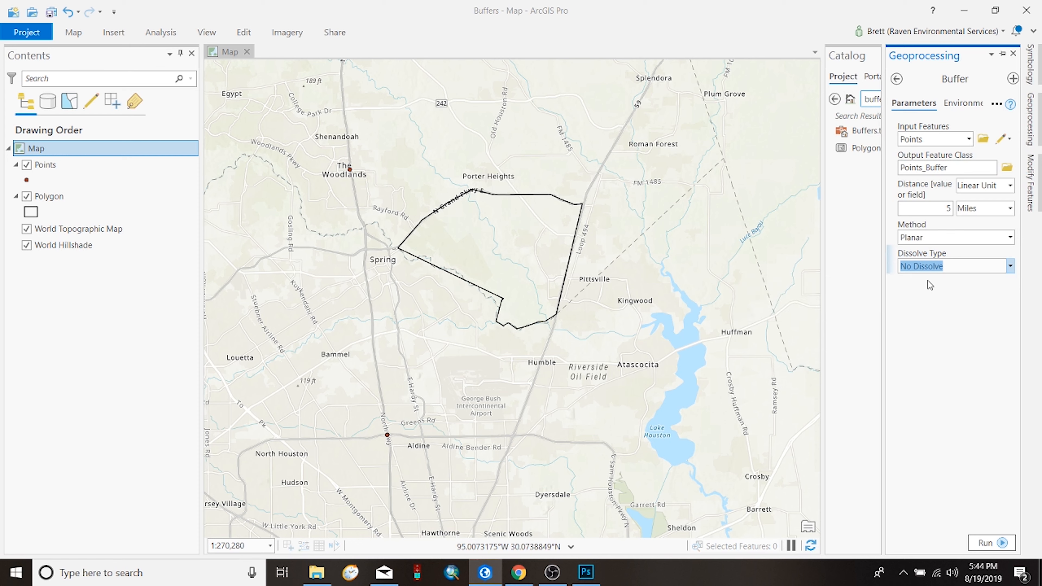
{"action": "left_click", "coordinate": [989, 542]}
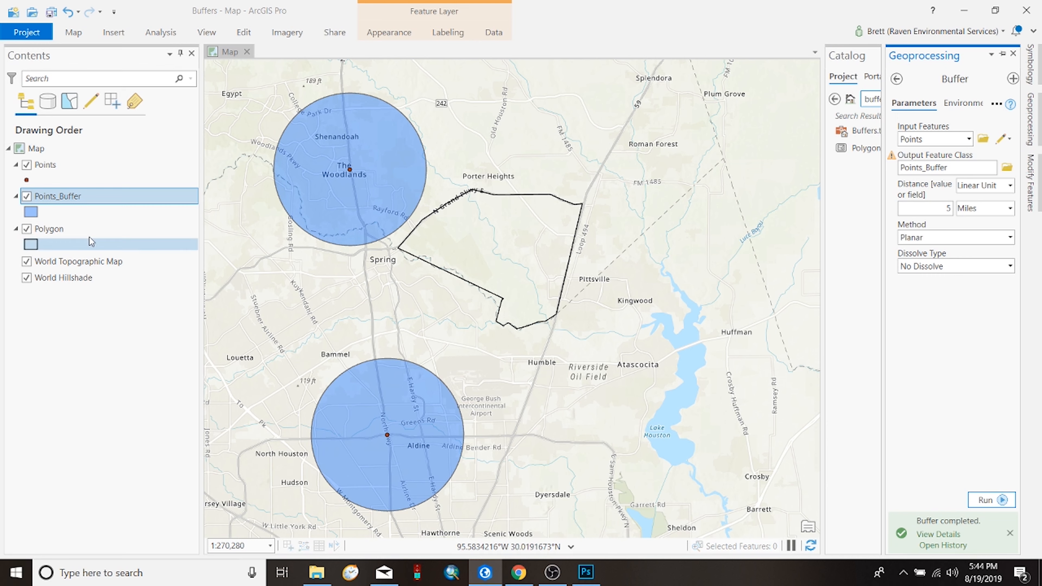
Step: Open the Points_Buffer layer's symbol and apply an orange fill color
{"action": "left_click", "coordinate": [30, 212]}
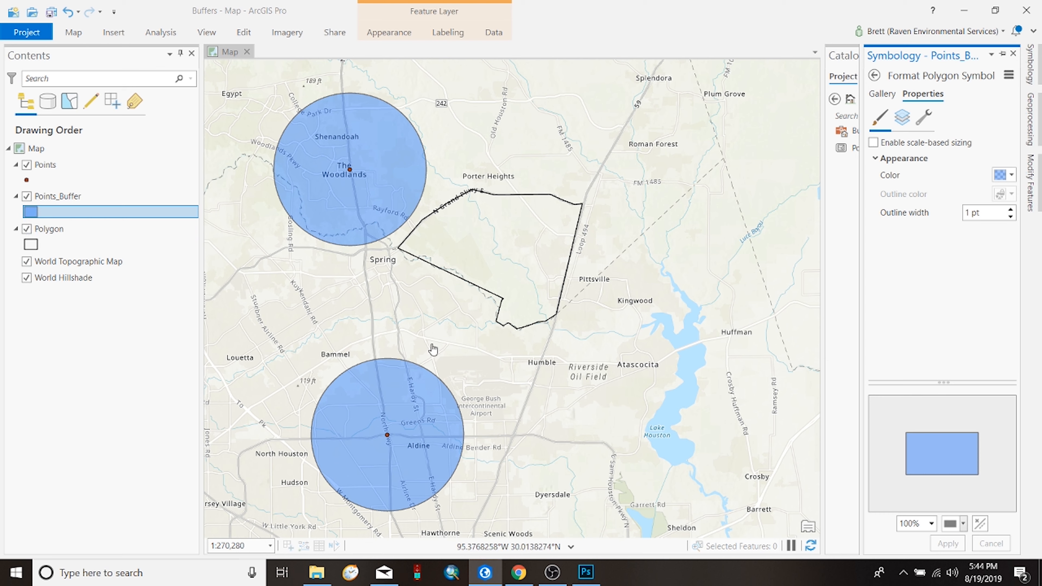
{"action": "left_click", "coordinate": [1011, 176]}
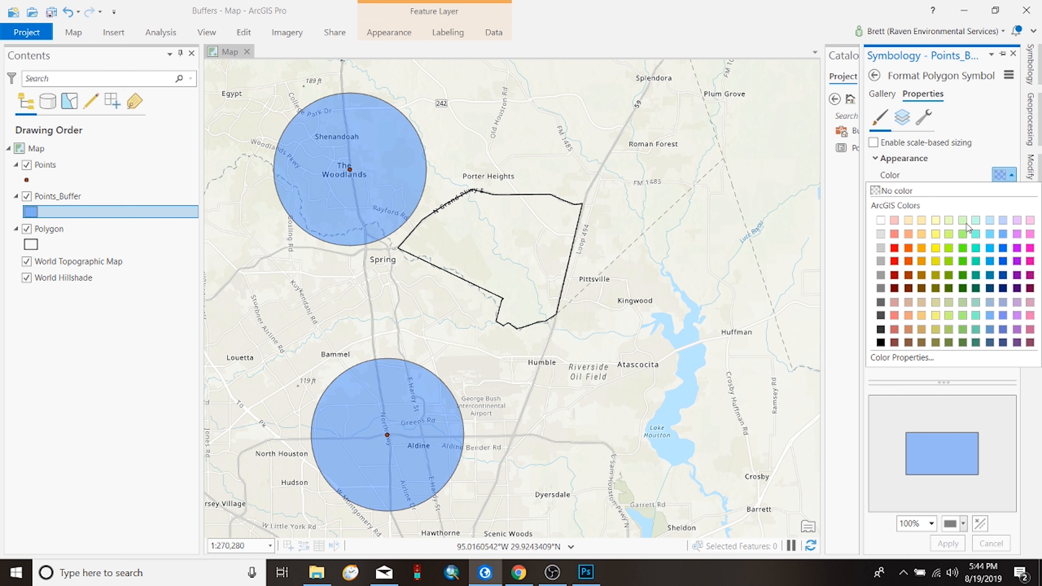
{"action": "left_click", "coordinate": [921, 247]}
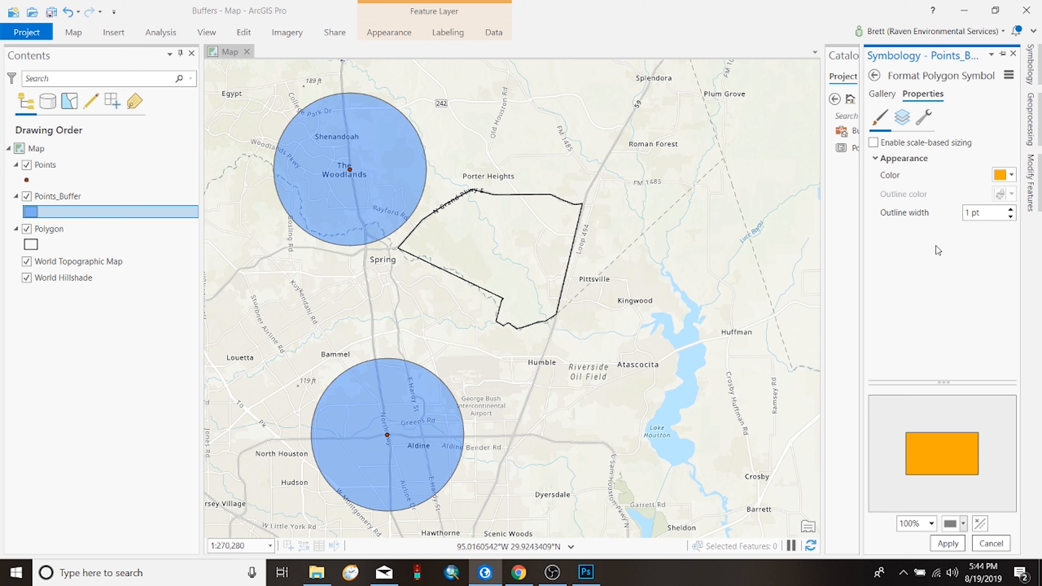
{"action": "left_click", "coordinate": [946, 544]}
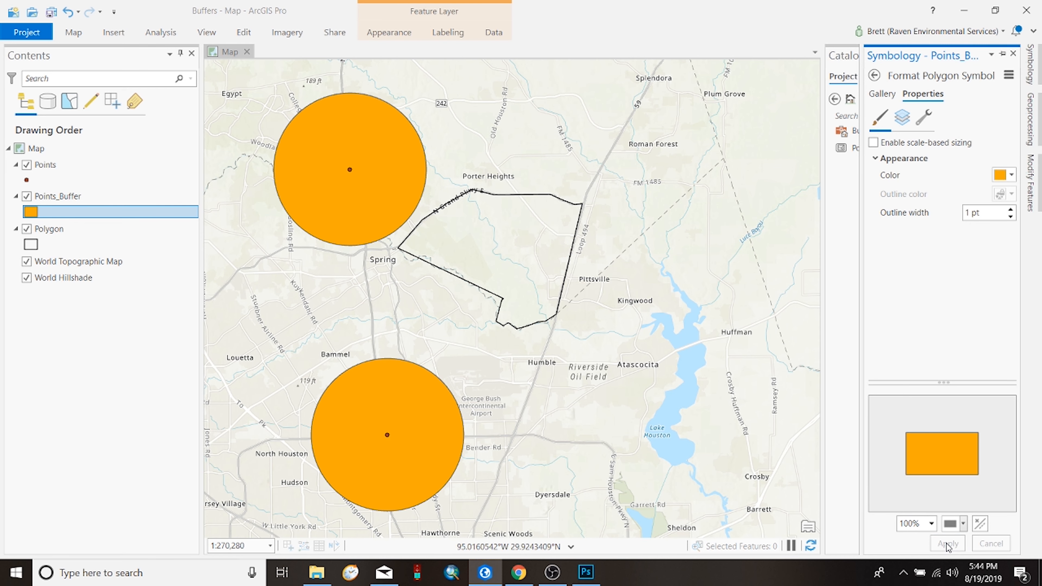
Step: Set the Points_Buffer symbol to No color fill with a 2 pt outline width and apply both changes
{"action": "left_click", "coordinate": [999, 176]}
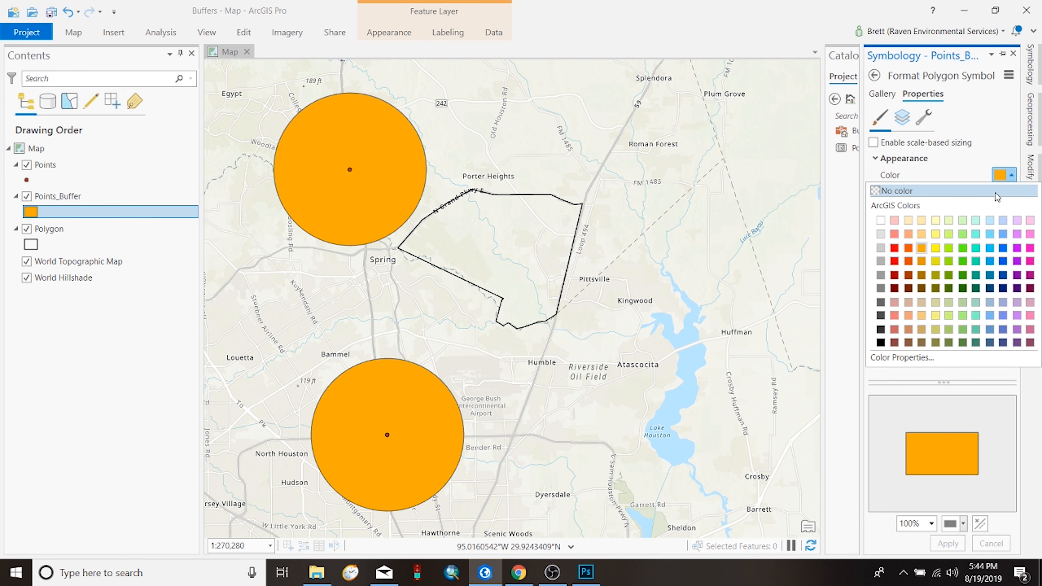
{"action": "left_click", "coordinate": [956, 191]}
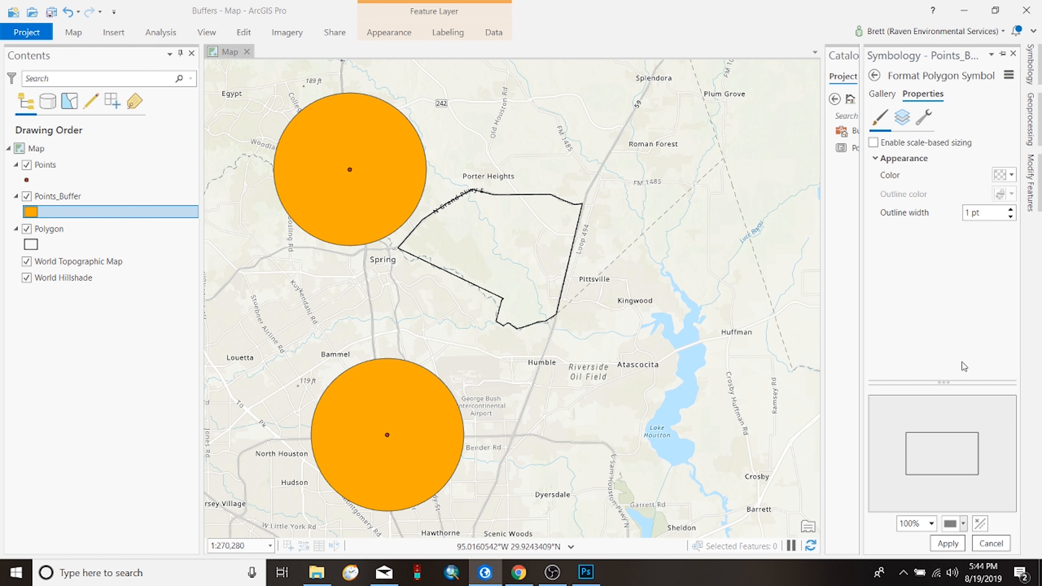
{"action": "left_click", "coordinate": [947, 543]}
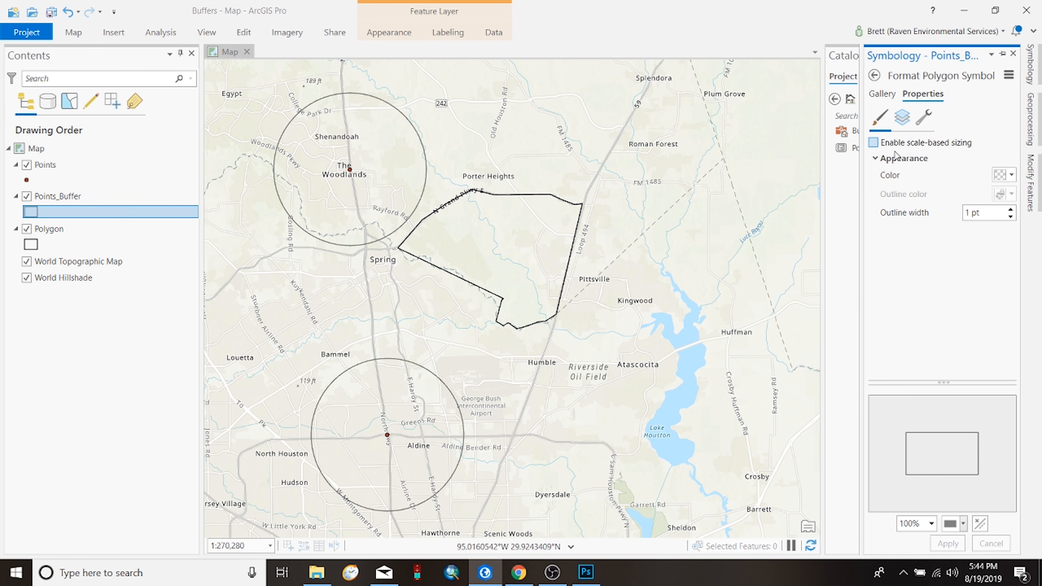
{"action": "left_click", "coordinate": [1011, 209]}
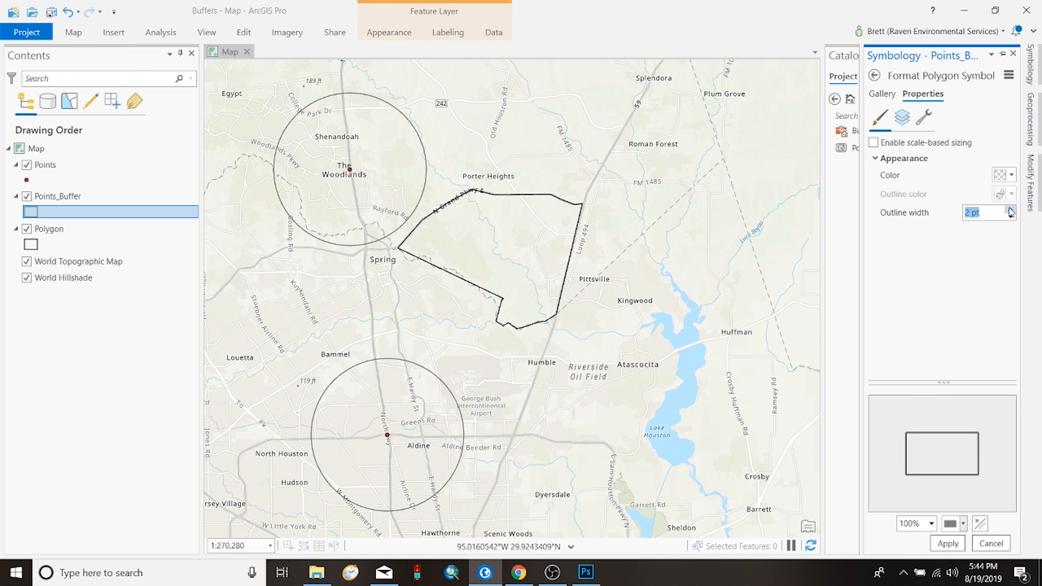
{"action": "left_click", "coordinate": [948, 544]}
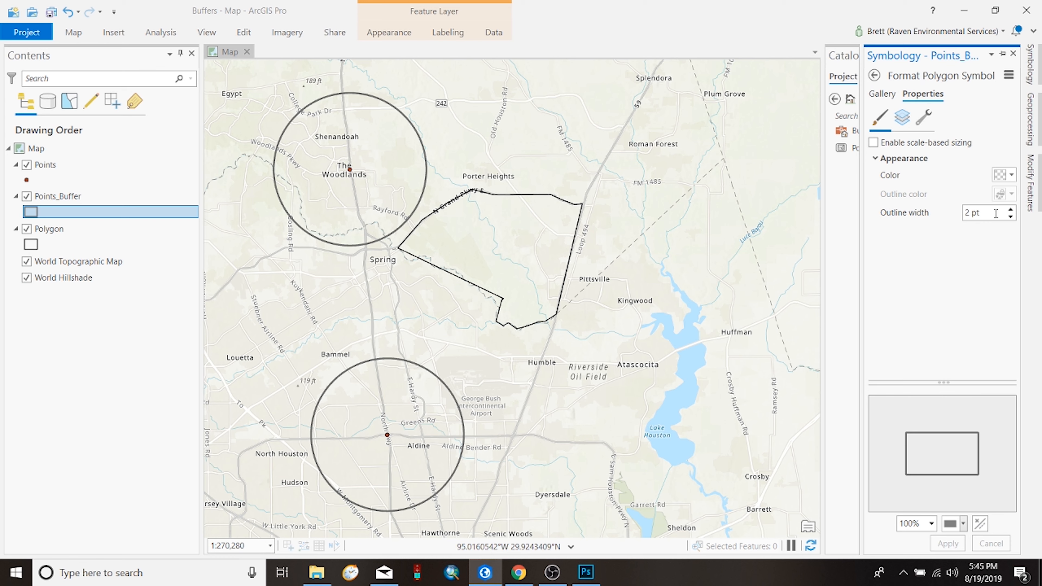
Step: Give the Points_Buffer outline stroke the evenly dashed 5 5 dash type and apply it
{"action": "left_click", "coordinate": [905, 125]}
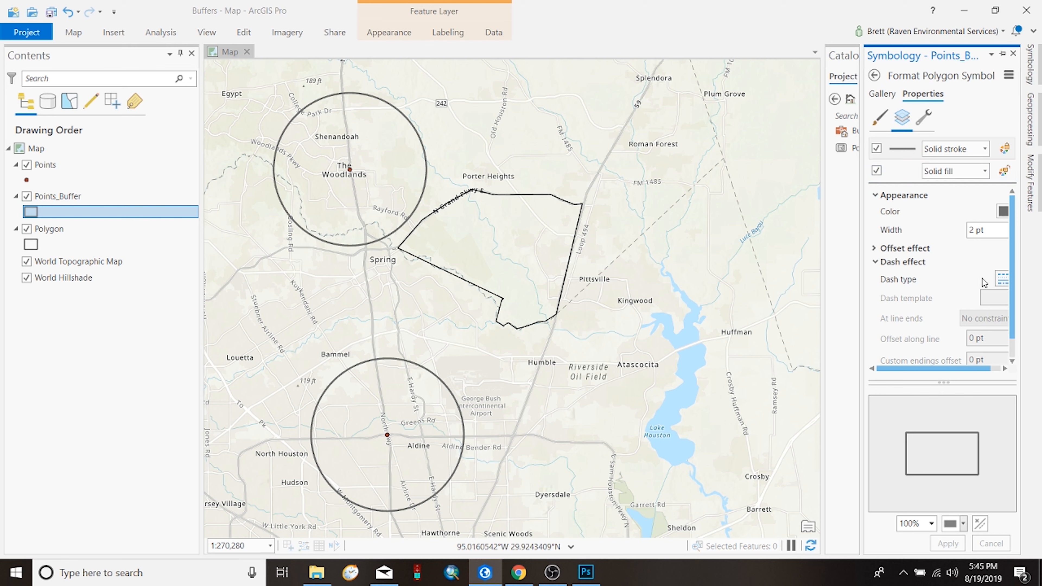
{"action": "left_click", "coordinate": [999, 279]}
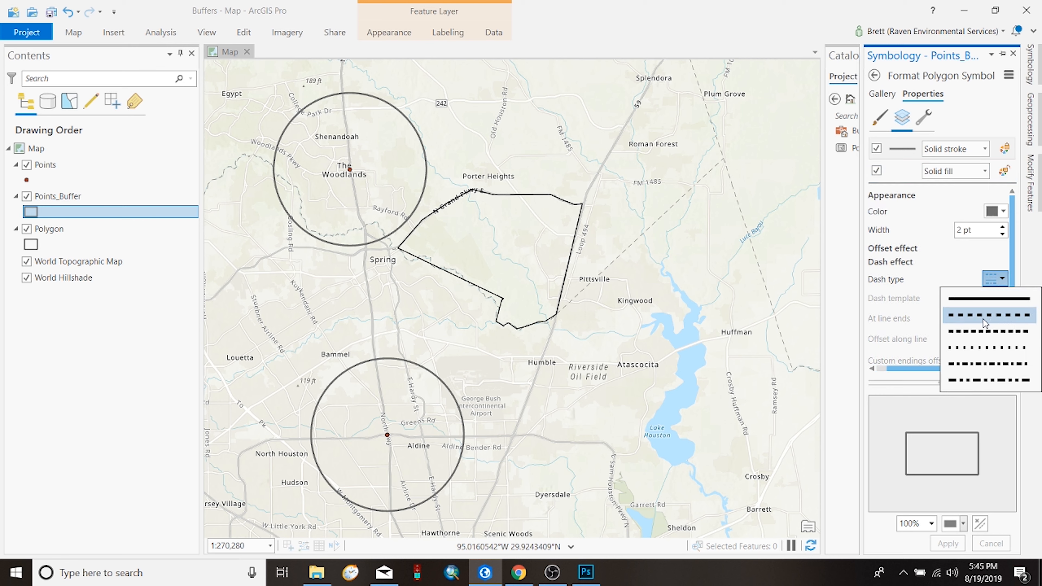
{"action": "left_click", "coordinate": [982, 315]}
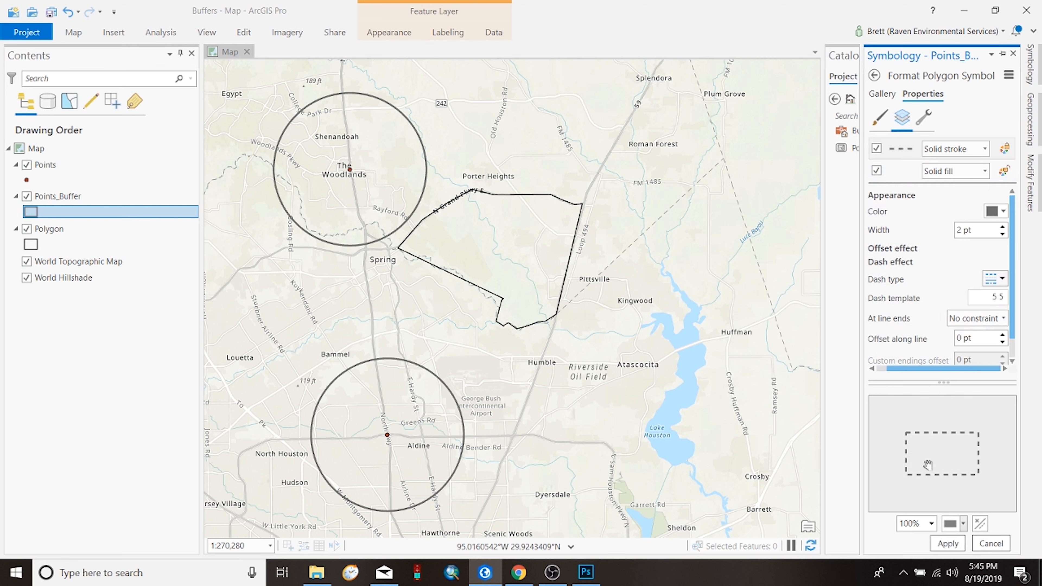
{"action": "left_click", "coordinate": [952, 544]}
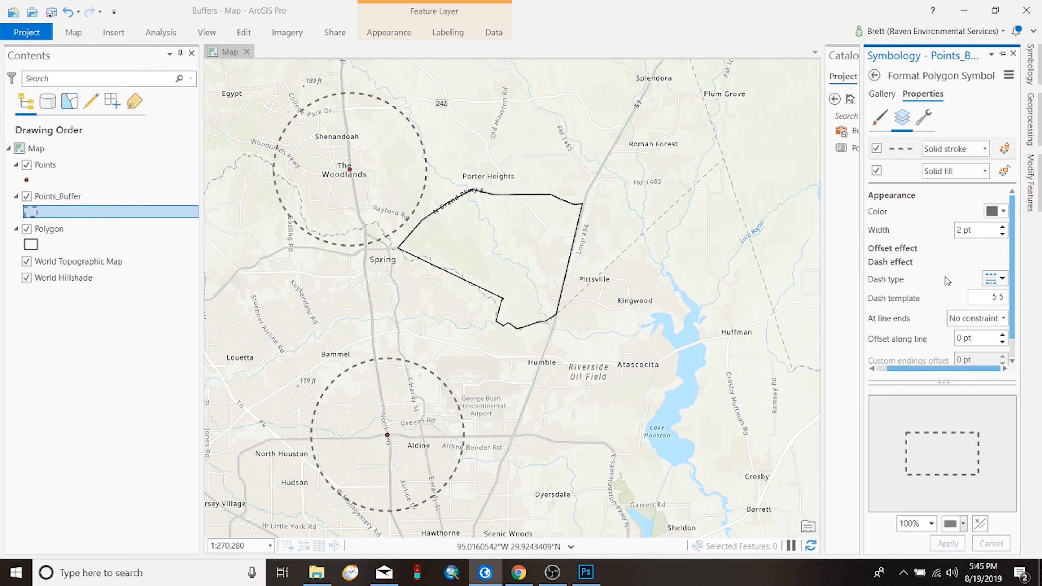
Step: Set the Points_Buffer outline stroke color to red and apply the change
{"action": "left_click", "coordinate": [881, 122]}
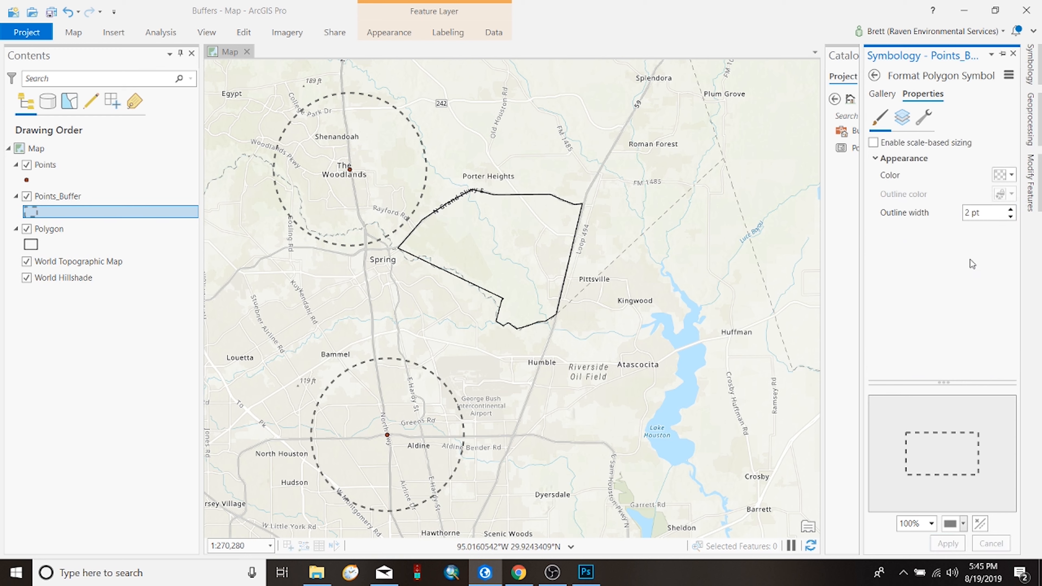
{"action": "left_click", "coordinate": [912, 119]}
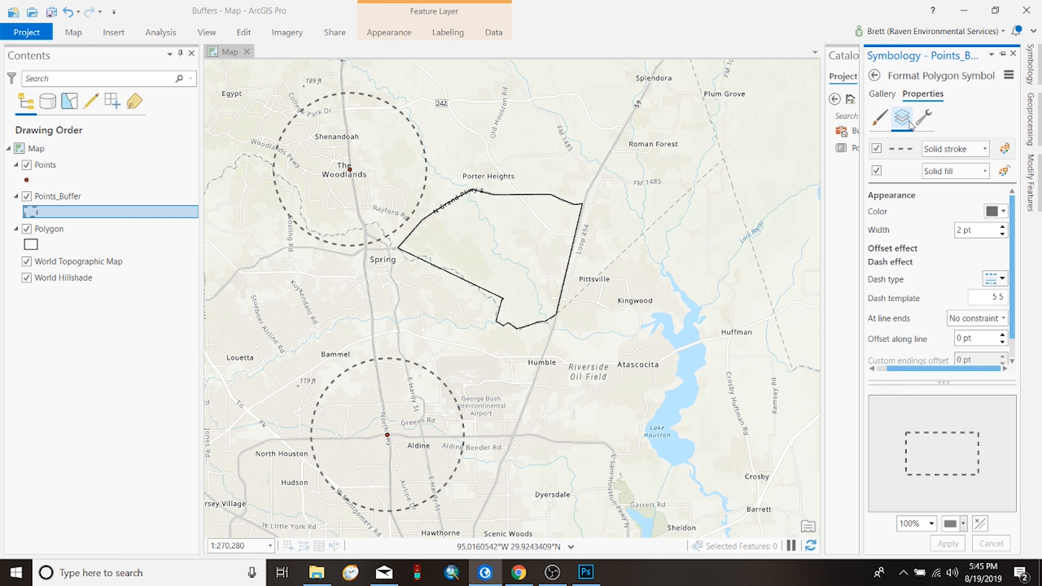
{"action": "scroll", "coordinate": [902, 262], "scroll_direction": "down", "scroll_amount": 2}
{"action": "scroll", "coordinate": [902, 262], "scroll_direction": "up", "scroll_amount": 2}
{"action": "left_click", "coordinate": [1001, 211]}
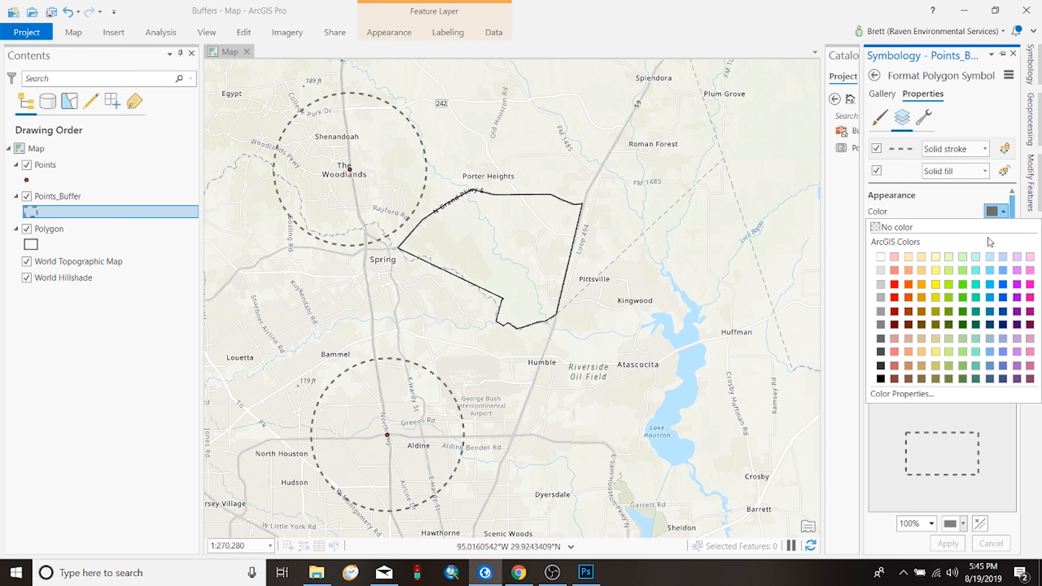
{"action": "left_click", "coordinate": [896, 284]}
{"action": "left_click", "coordinate": [946, 544]}
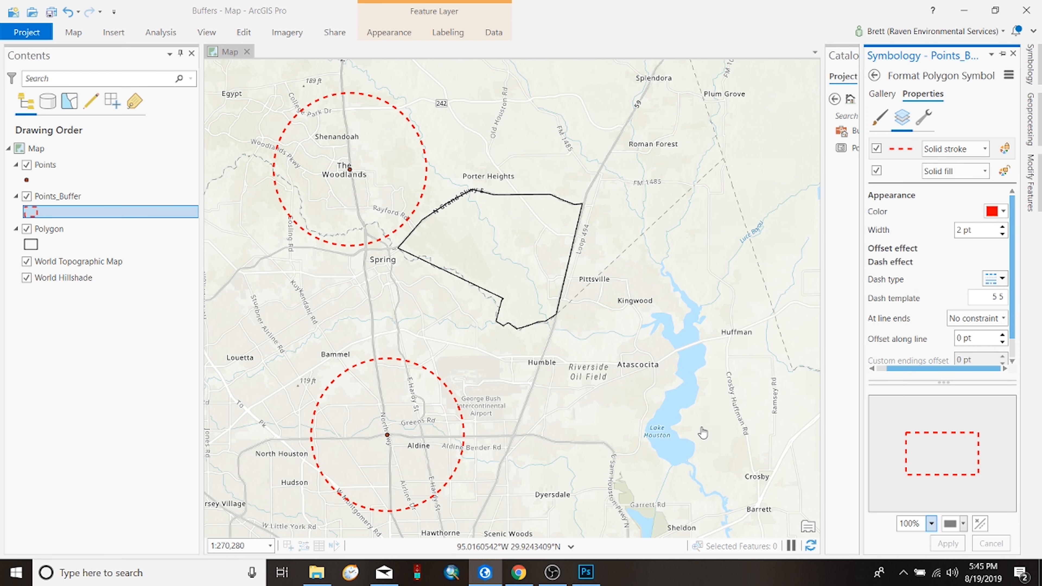
Step: Return to the Buffer tool and set its input features to the Polygon layer
{"action": "left_click_drag", "start_coordinate": [438, 310], "coordinate": [450, 306]}
{"action": "left_click_drag", "start_coordinate": [335, 299], "coordinate": [409, 291]}
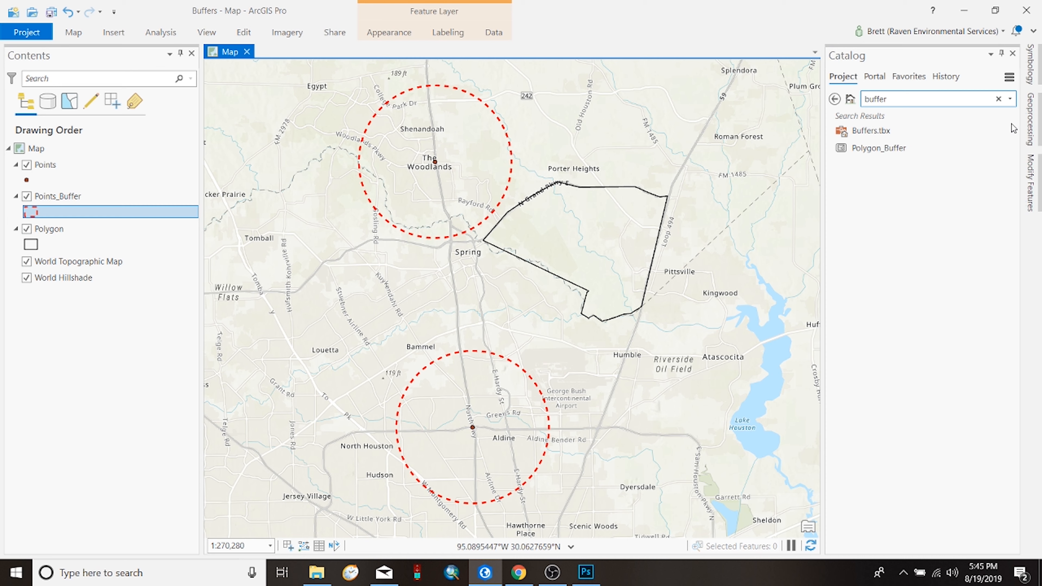
{"action": "left_click", "coordinate": [1030, 121]}
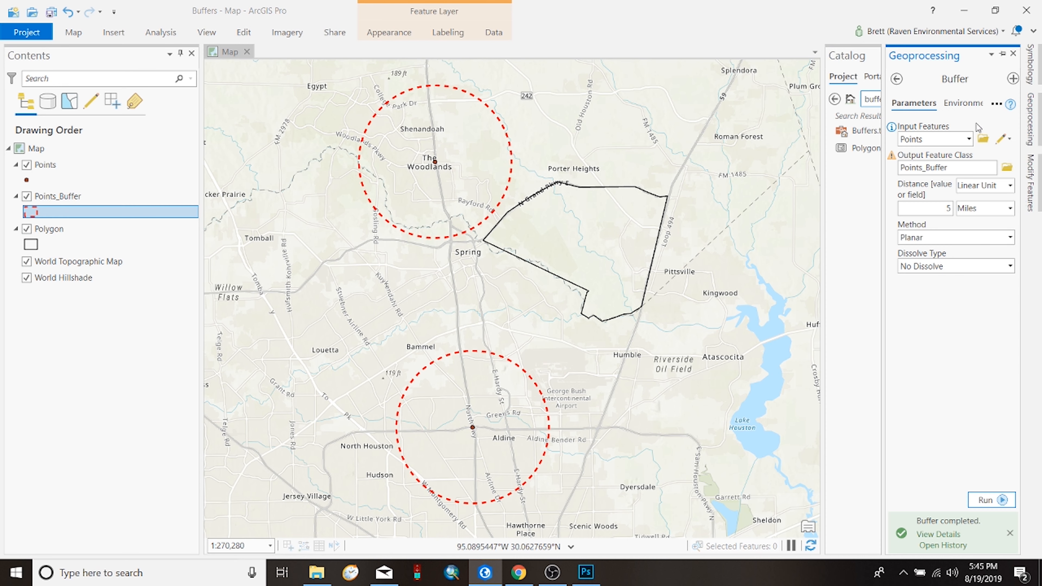
{"action": "left_click", "coordinate": [969, 139]}
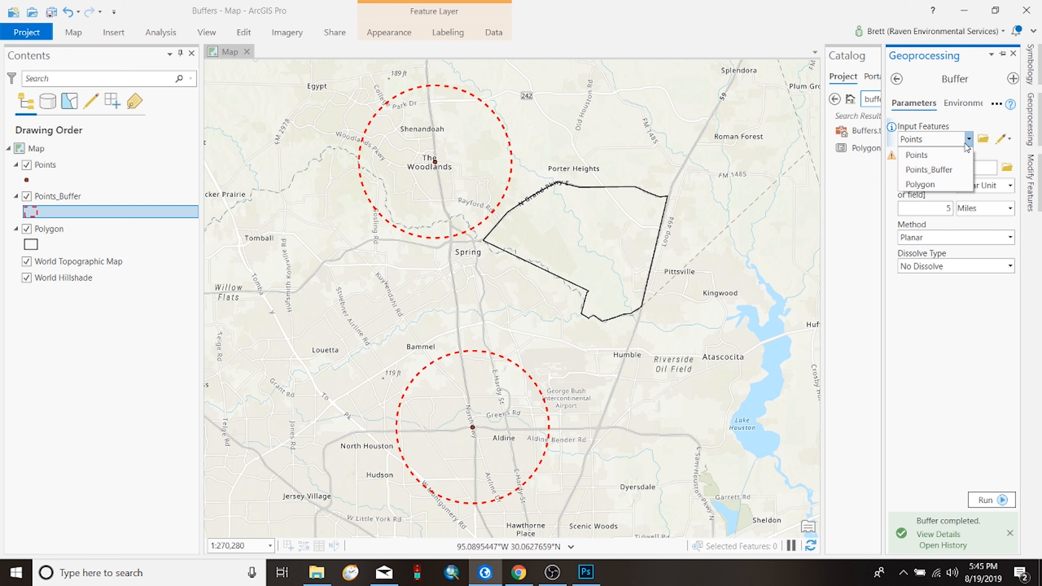
{"action": "left_click", "coordinate": [920, 184]}
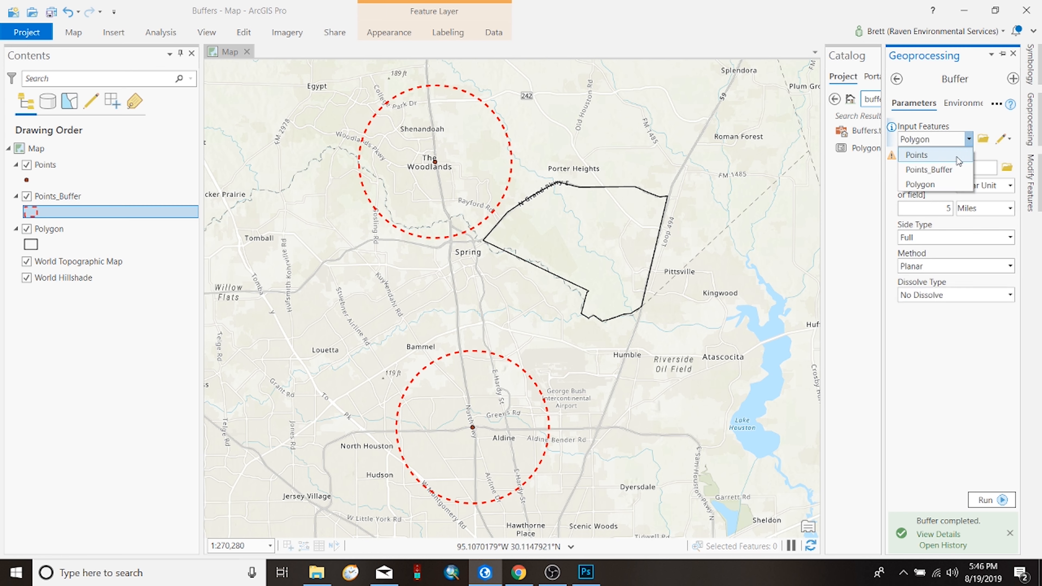
{"action": "left_click", "coordinate": [941, 186]}
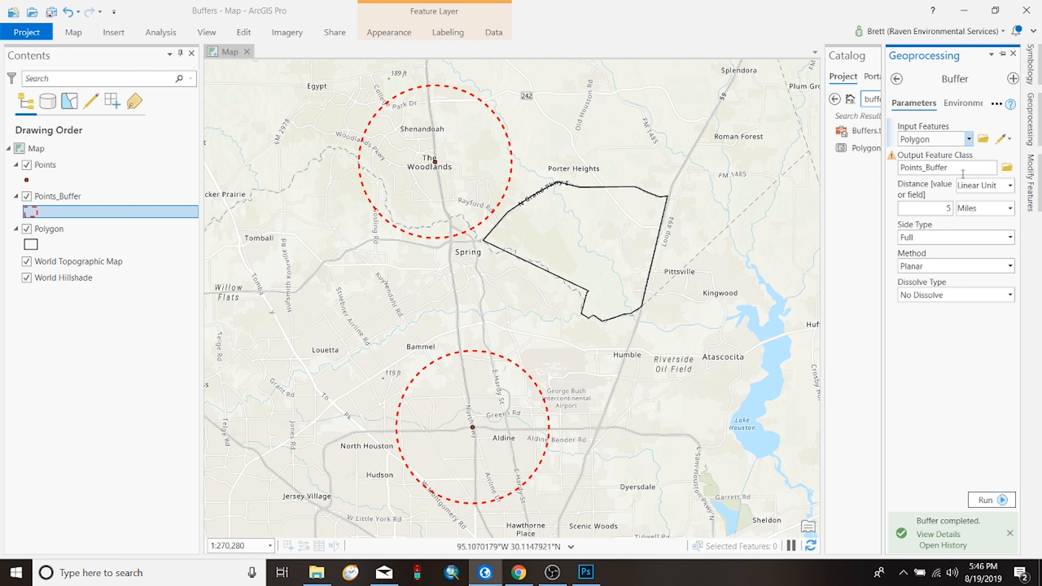
Step: Run the Polygon buffer at a distance of 3 miles, with the output saved over Polygon_Buffer in Buffers.gdb
{"action": "left_click", "coordinate": [1007, 168]}
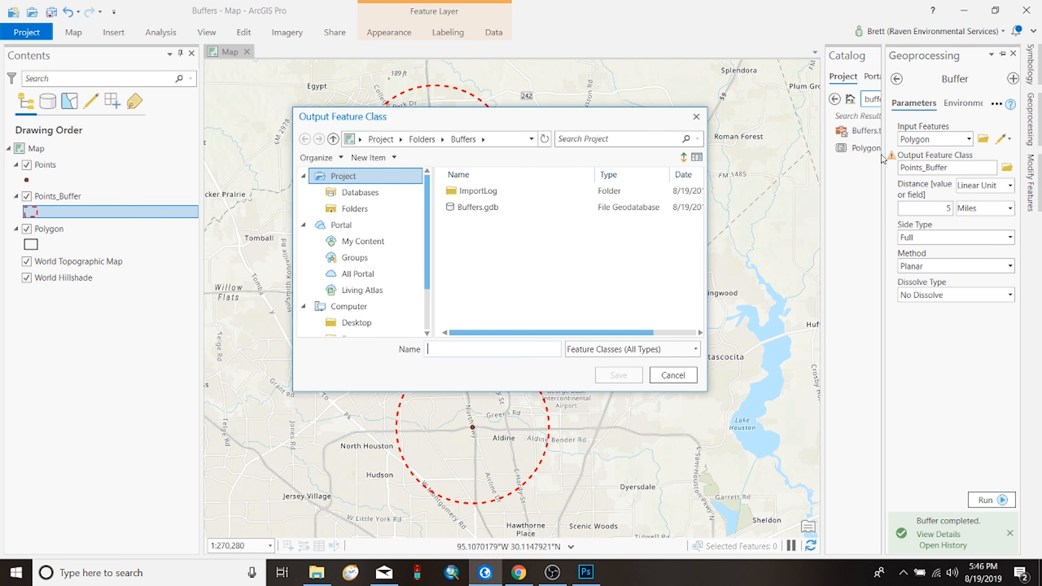
{"action": "double_click", "coordinate": [487, 207]}
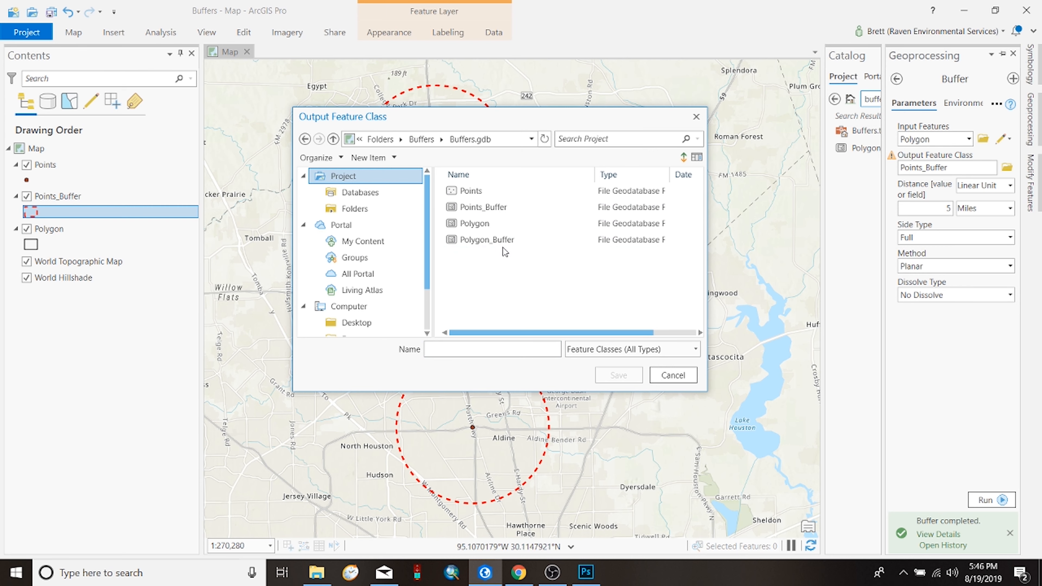
{"action": "left_click", "coordinate": [490, 238]}
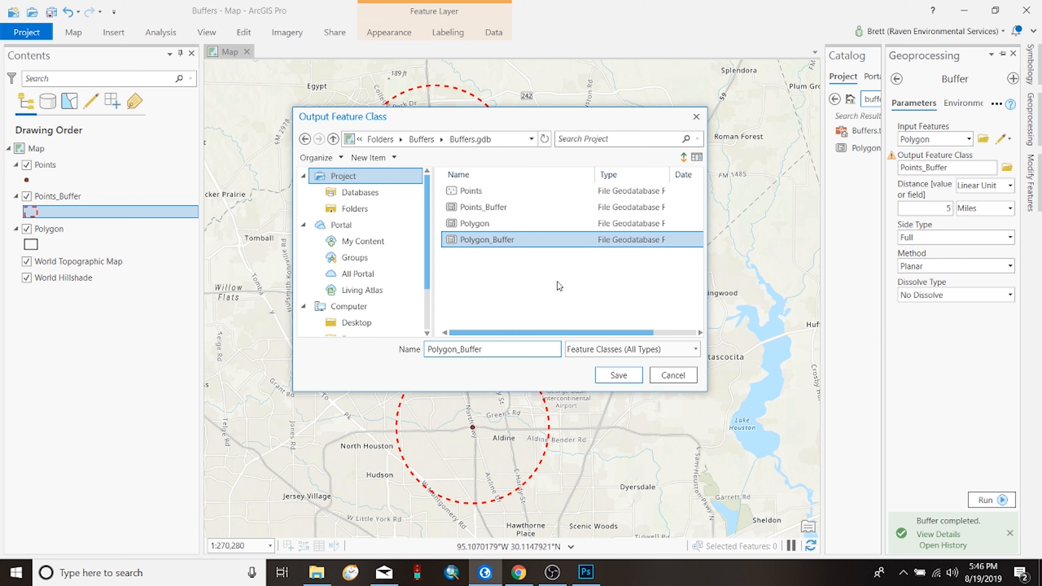
{"action": "left_click", "coordinate": [617, 376]}
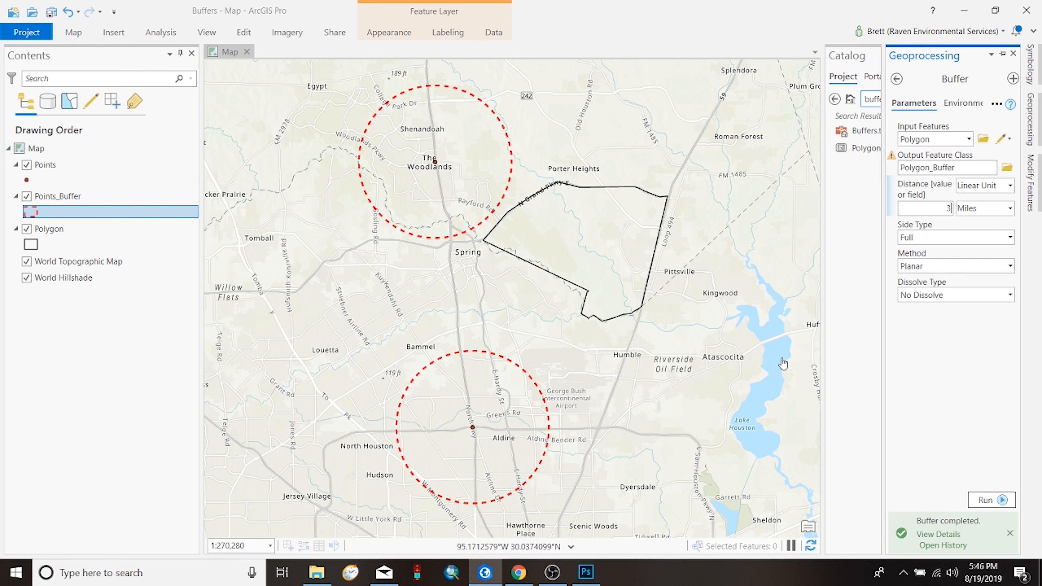
{"action": "left_click", "coordinate": [990, 505]}
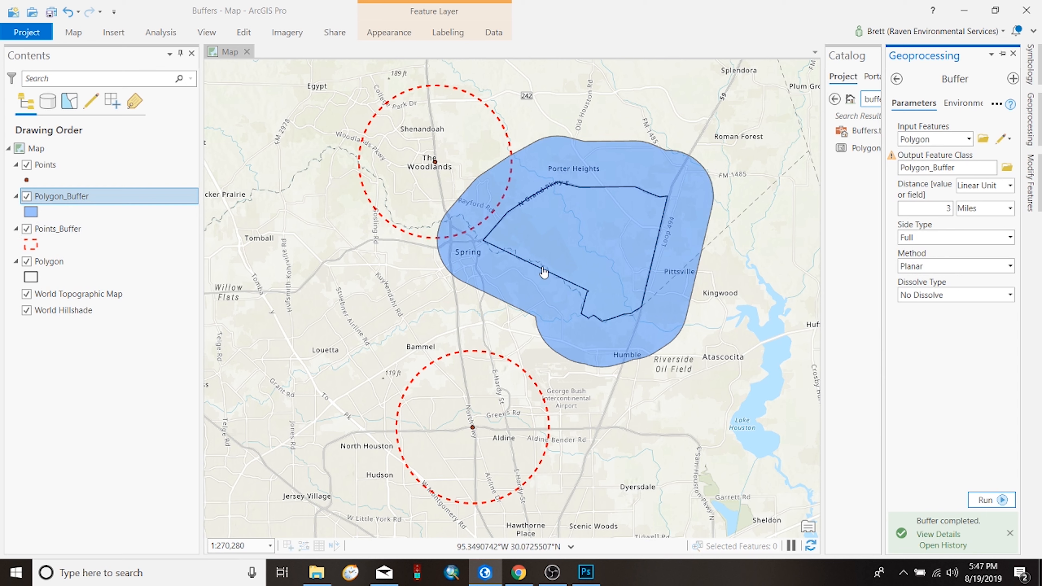
Step: Set the Polygon_Buffer symbol to No color fill with a 2 pt outline width and apply it
{"action": "left_click", "coordinate": [30, 216]}
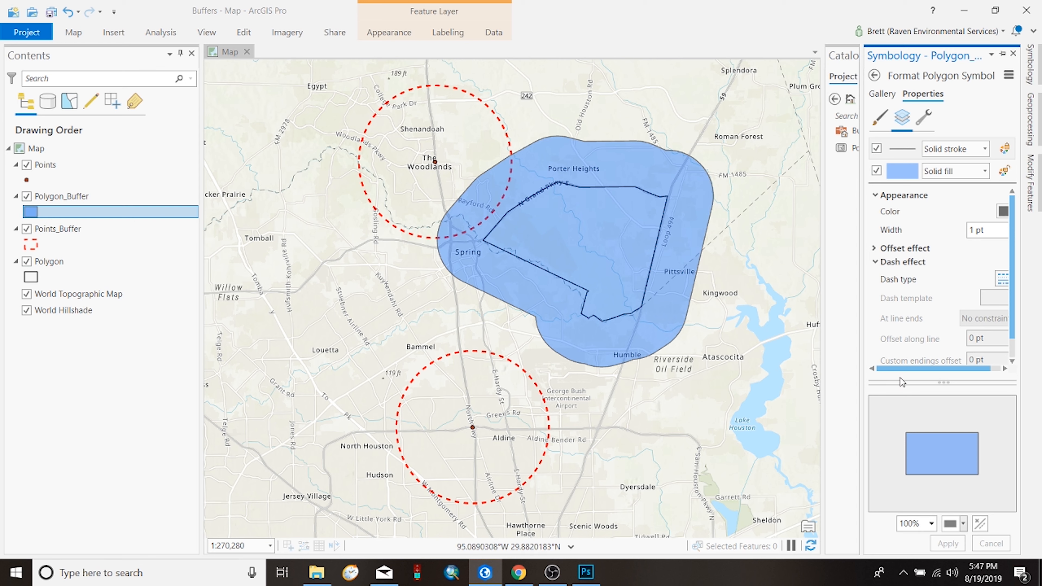
{"action": "left_click", "coordinate": [879, 118]}
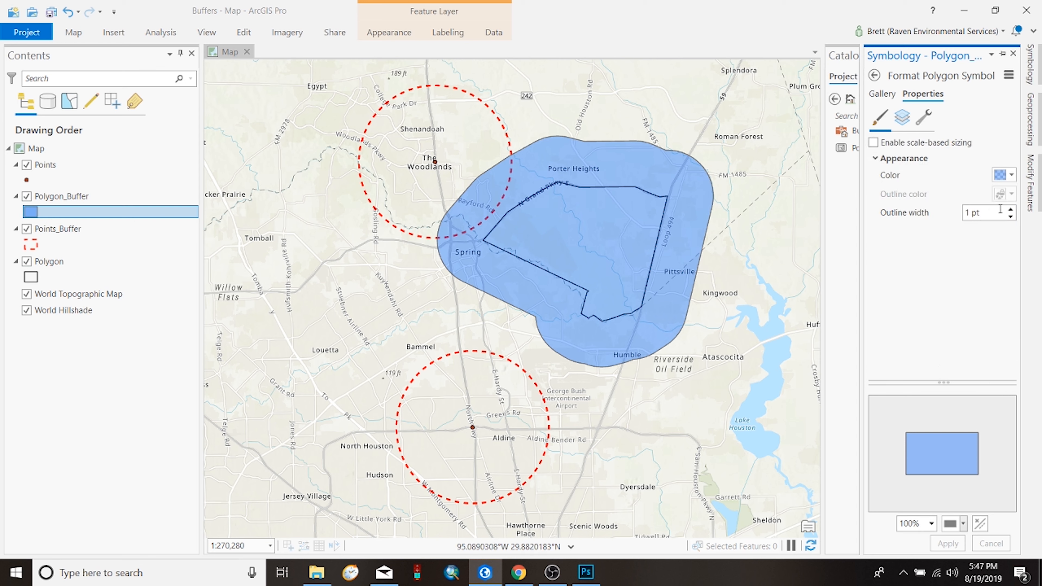
{"action": "left_click", "coordinate": [1011, 177]}
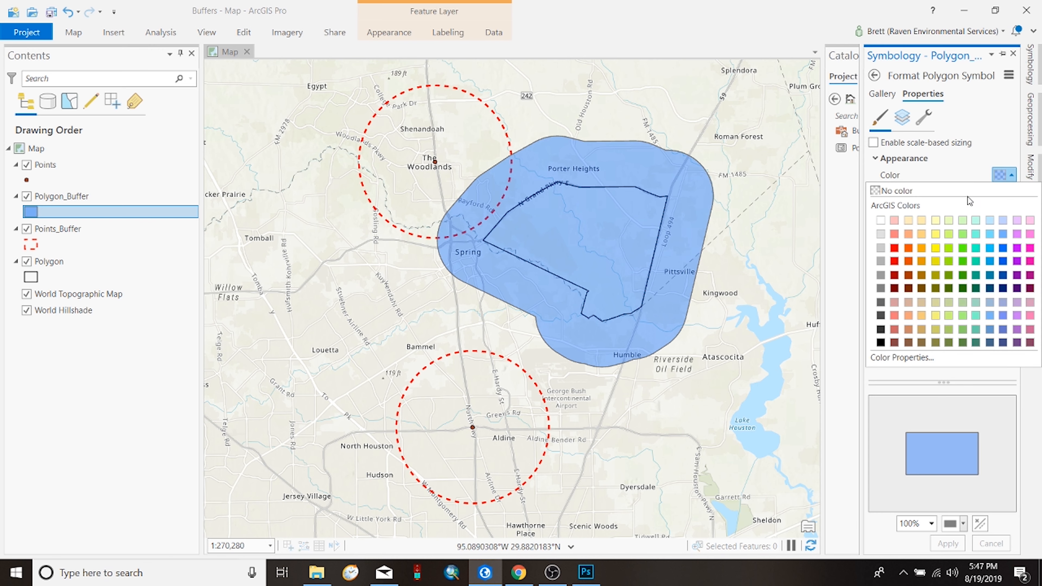
{"action": "left_click", "coordinate": [953, 204]}
{"action": "left_click", "coordinate": [1001, 216]}
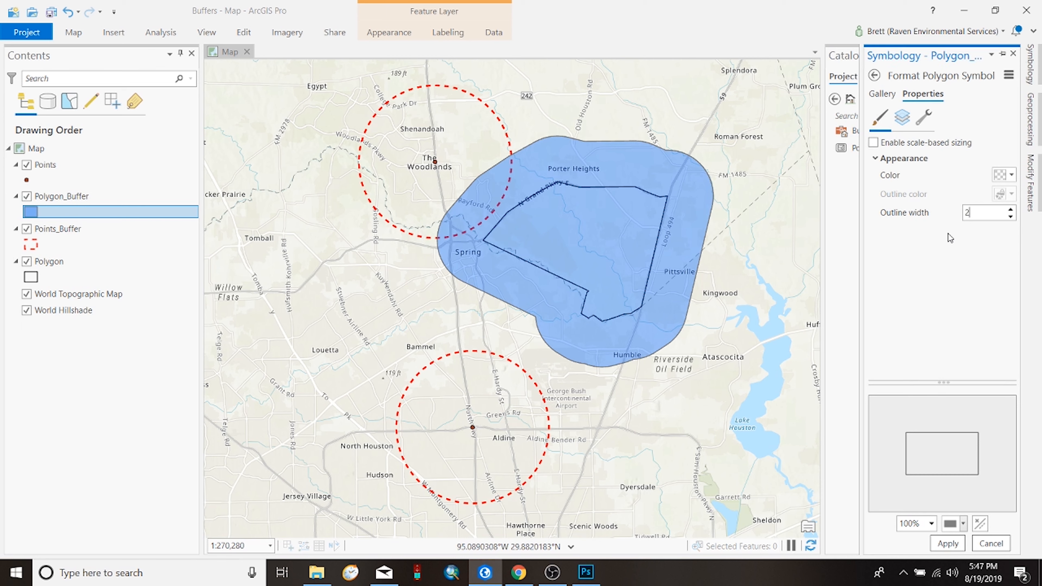
{"action": "type", "text": "2"}
{"action": "left_click", "coordinate": [947, 542]}
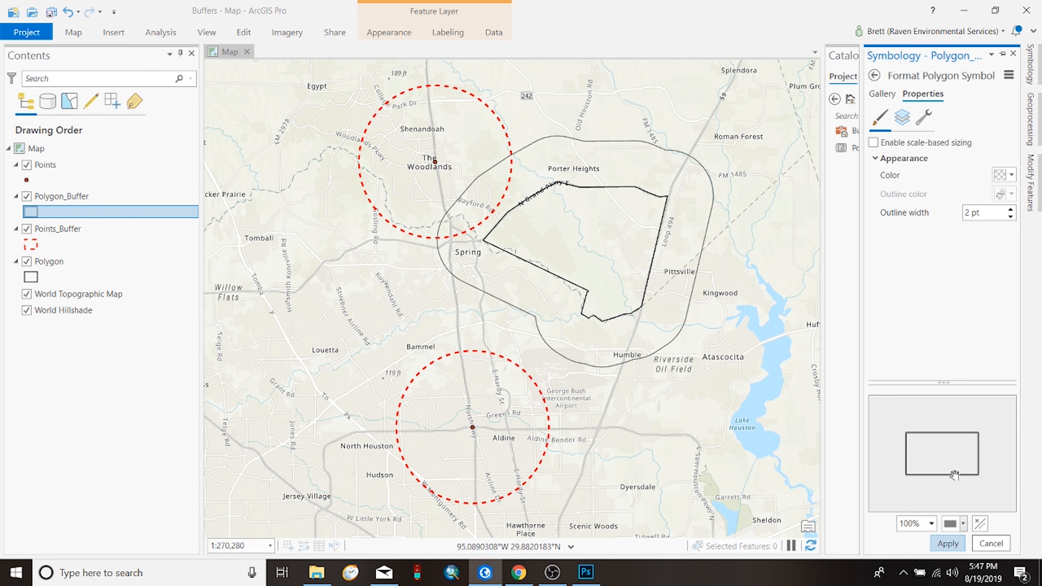
Step: Give the Polygon_Buffer outline stroke the evenly dashed 5 5 dash type in red and apply it
{"action": "left_click", "coordinate": [901, 117]}
{"action": "left_click", "coordinate": [992, 277]}
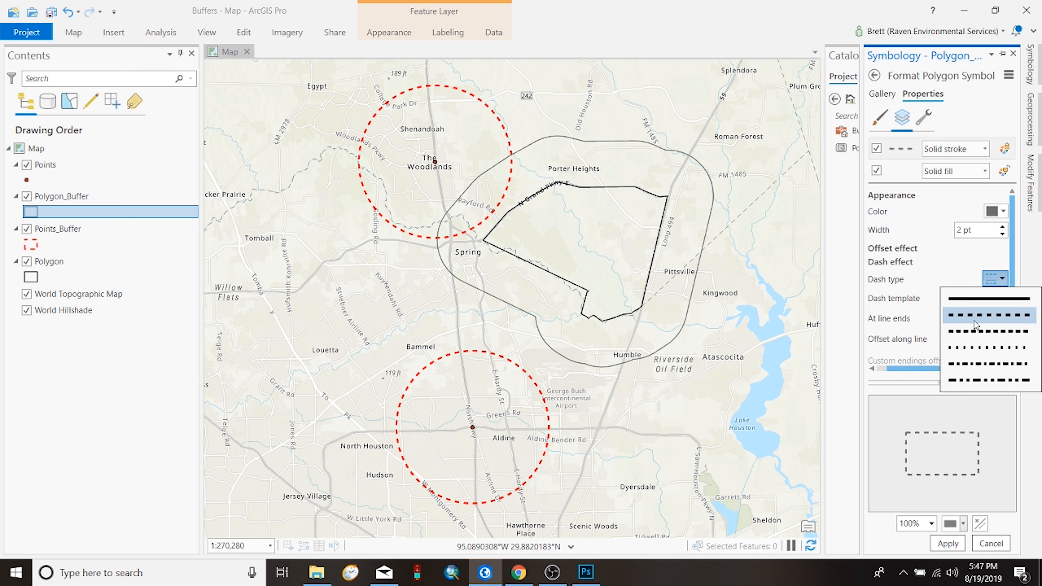
{"action": "left_click", "coordinate": [977, 315]}
{"action": "left_click", "coordinate": [996, 211]}
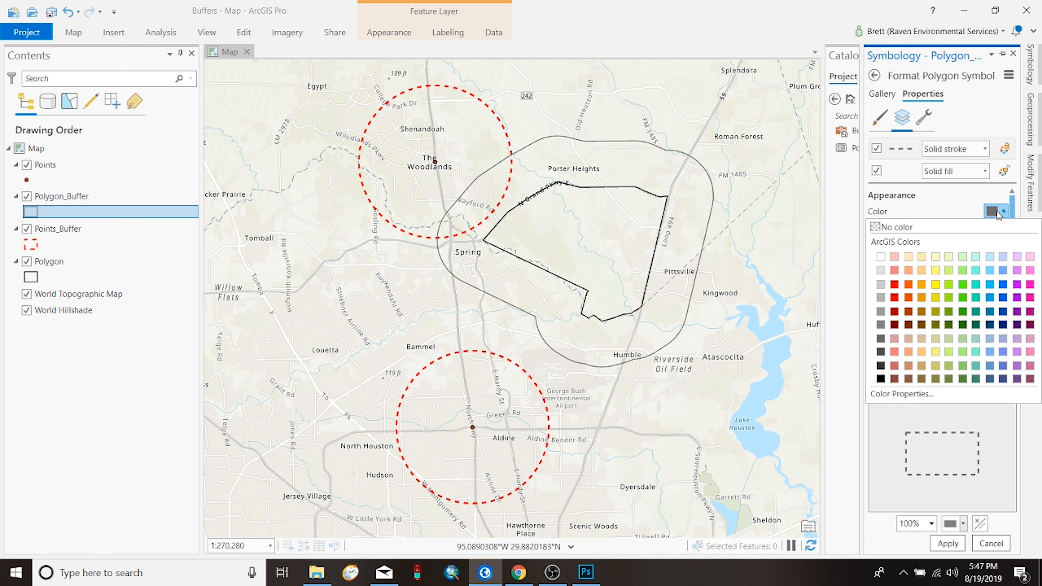
{"action": "left_click", "coordinate": [895, 284]}
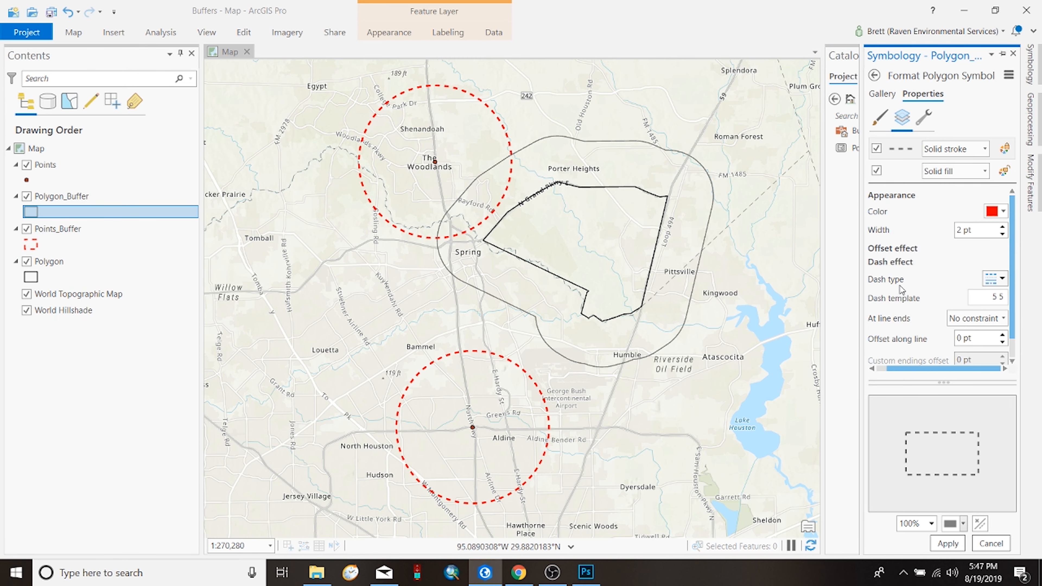
{"action": "left_click", "coordinate": [948, 543]}
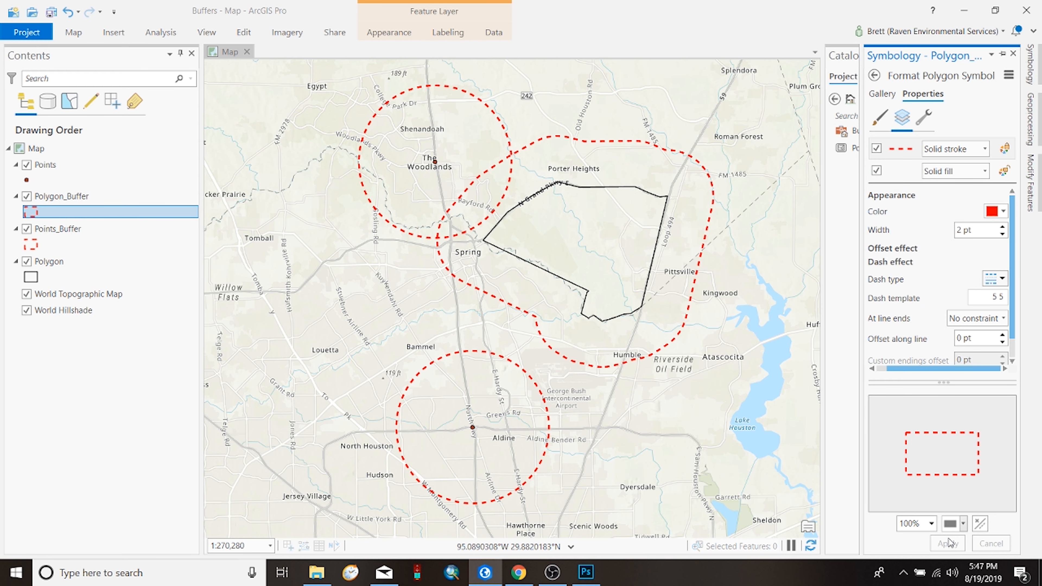
Step: Return to the Buffer tool and name its output feature class Polygon_Buffer2 in Buffers.gdb
{"action": "left_click_drag", "start_coordinate": [625, 242], "coordinate": [637, 242]}
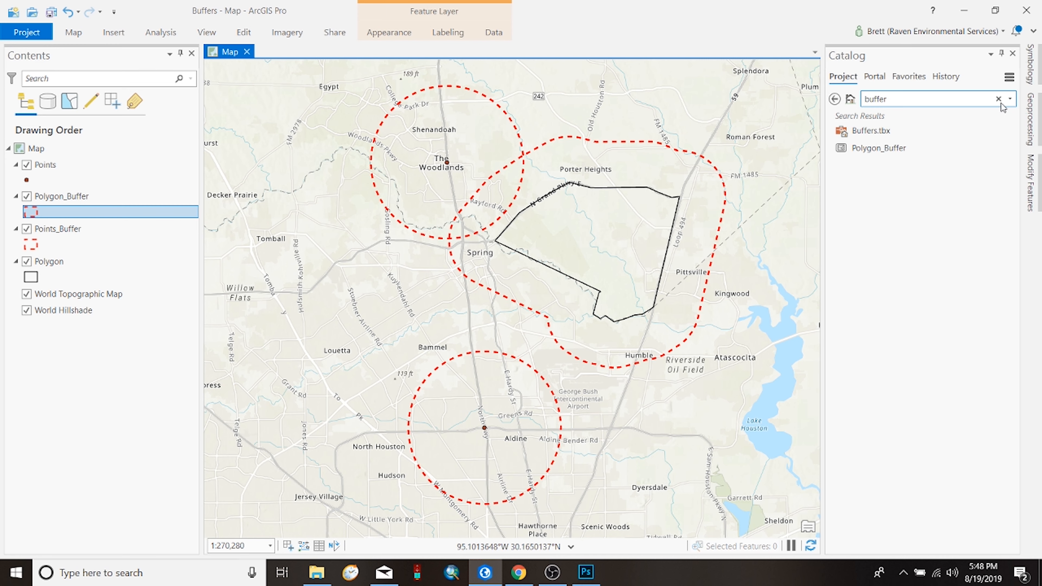
{"action": "left_click", "coordinate": [1030, 119]}
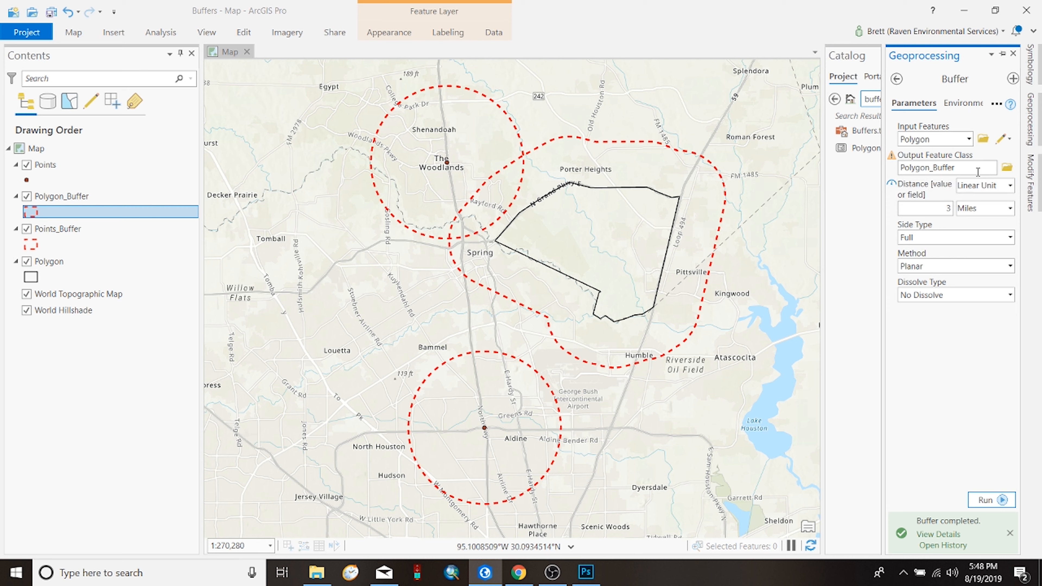
{"action": "left_click", "coordinate": [1004, 169]}
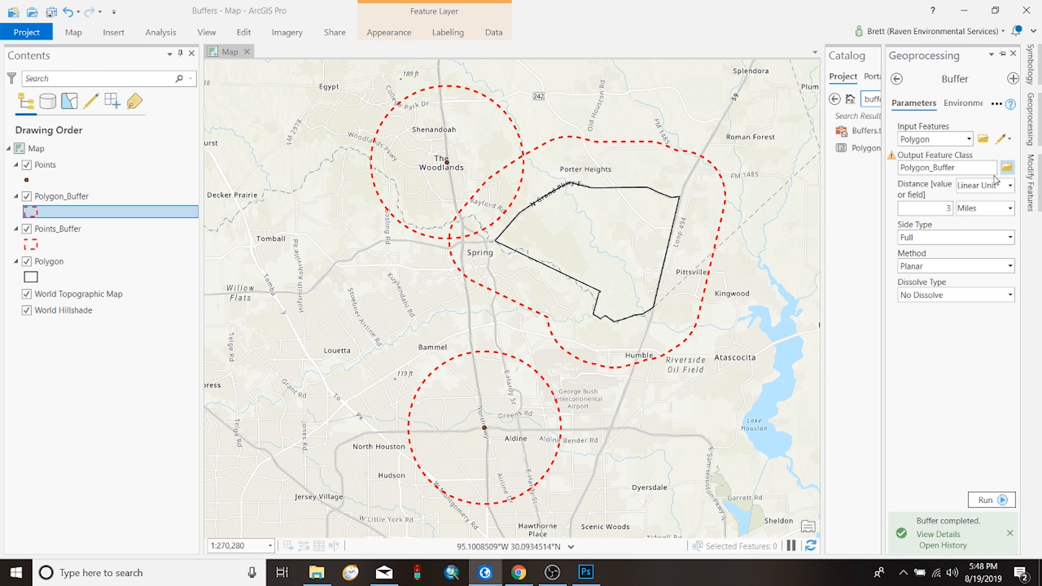
{"action": "left_click", "coordinate": [506, 240]}
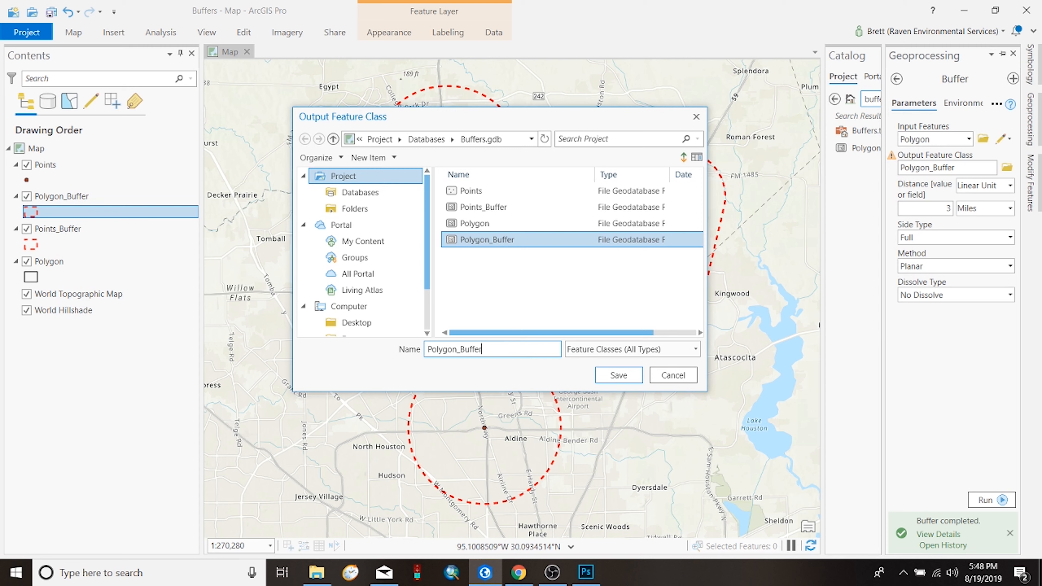
{"action": "type", "text": "2"}
{"action": "left_click", "coordinate": [639, 378]}
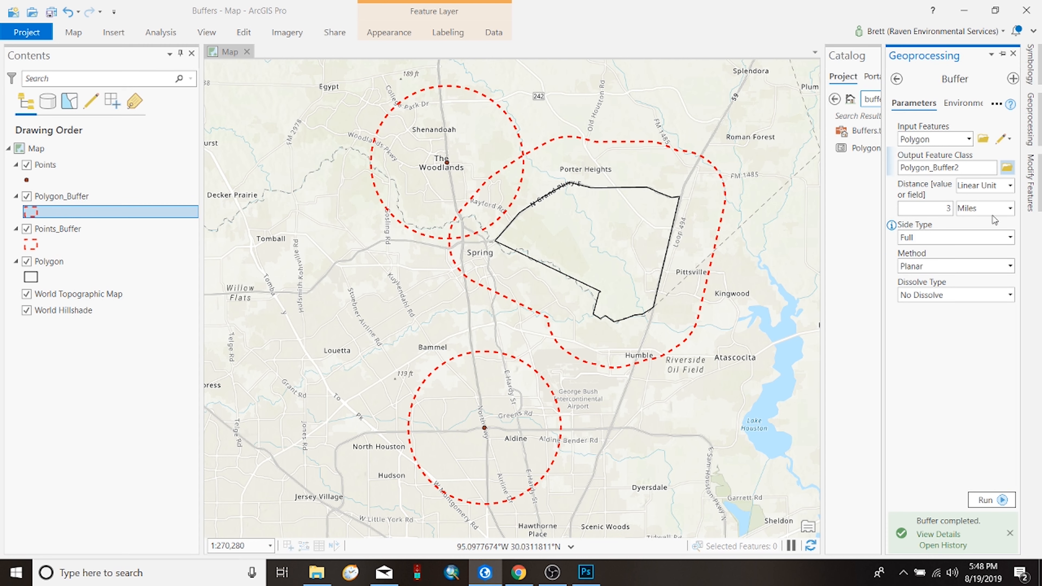
Step: Set the buffer distance to -2 miles and run the tool on the Polygon layer
{"action": "left_click_drag", "start_coordinate": [942, 207], "coordinate": [959, 202]}
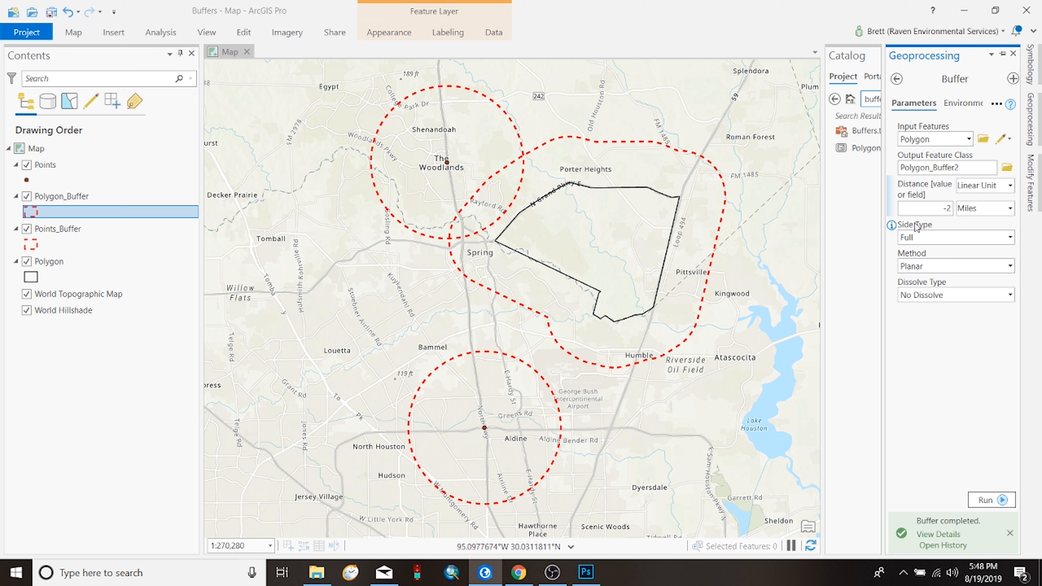
{"action": "type", "text": "-"}
{"action": "left_click", "coordinate": [991, 505]}
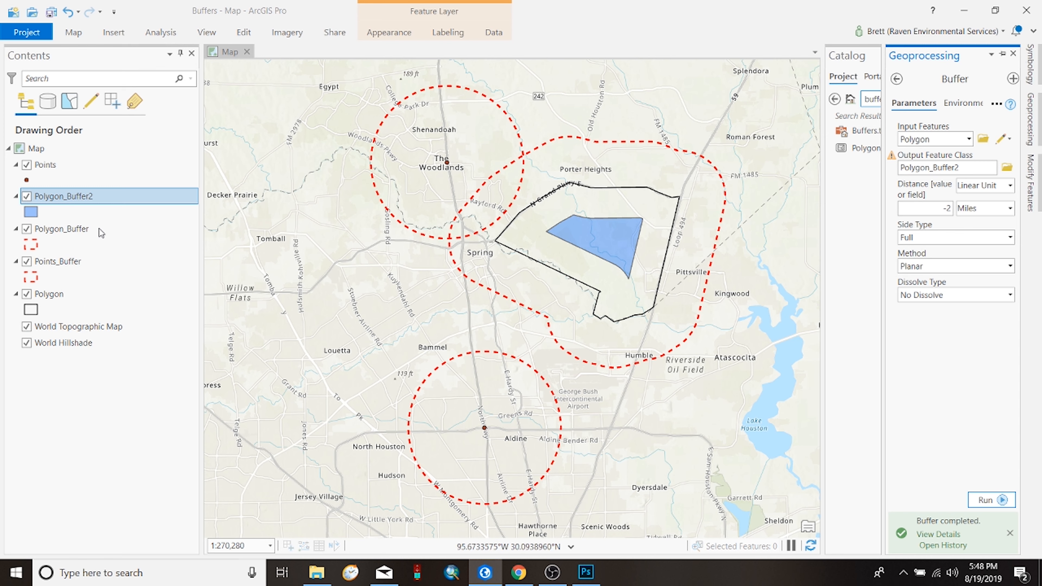
Step: Set the Polygon_Buffer2 symbol to No color fill with a 2 pt outline width and apply it
{"action": "left_click", "coordinate": [34, 211]}
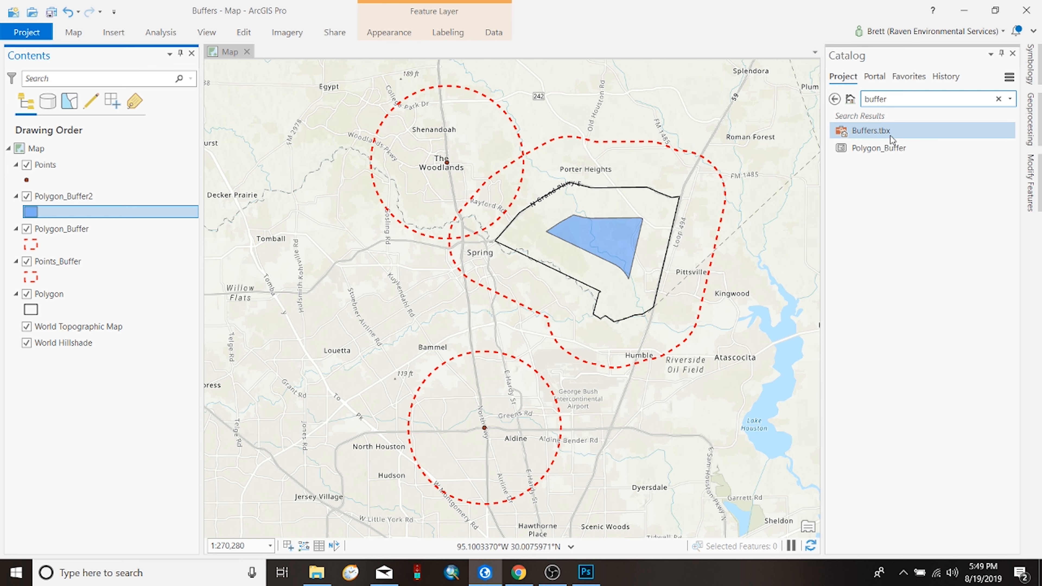
{"action": "left_click", "coordinate": [28, 212]}
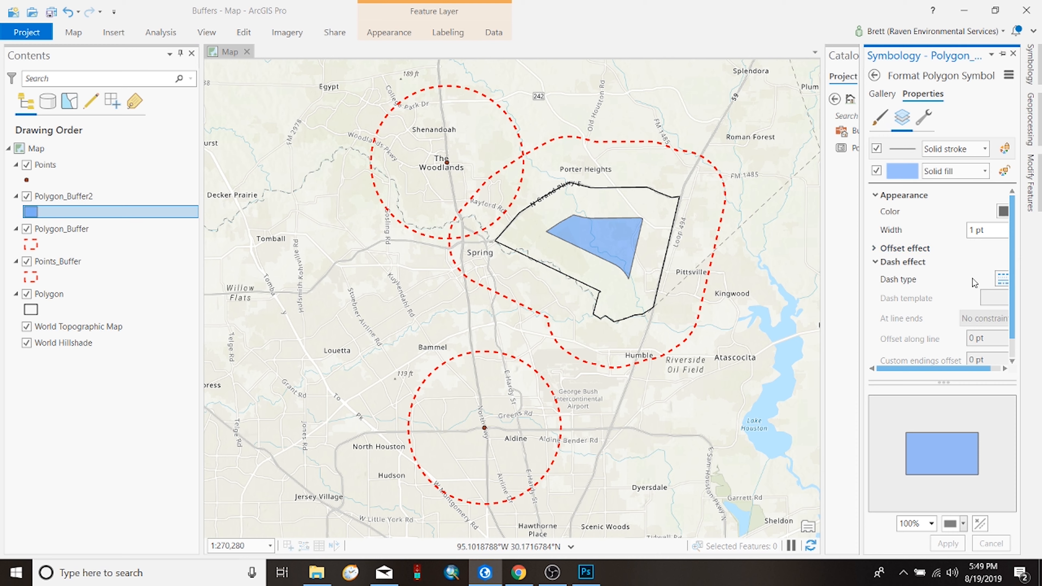
{"action": "left_click", "coordinate": [875, 123]}
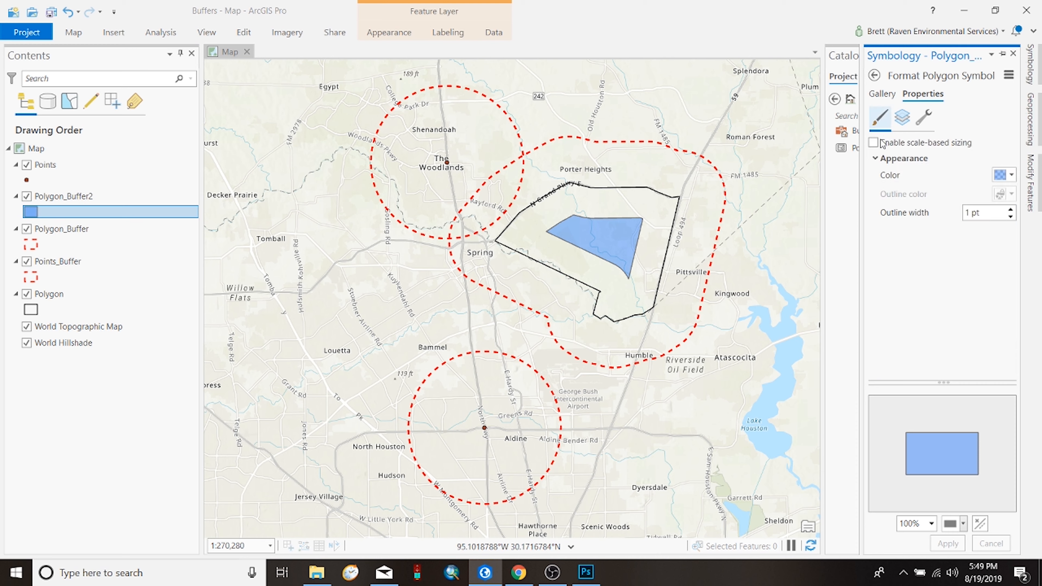
{"action": "left_click", "coordinate": [1002, 180]}
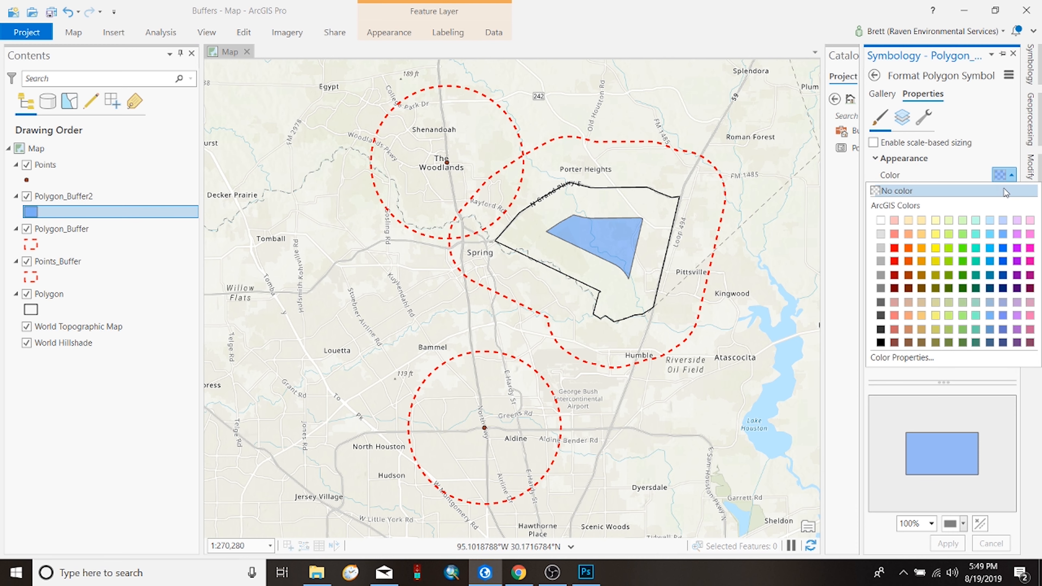
{"action": "left_click", "coordinate": [956, 194]}
{"action": "left_click", "coordinate": [999, 210]}
{"action": "type", "text": "2"}
{"action": "left_click", "coordinate": [948, 544]}
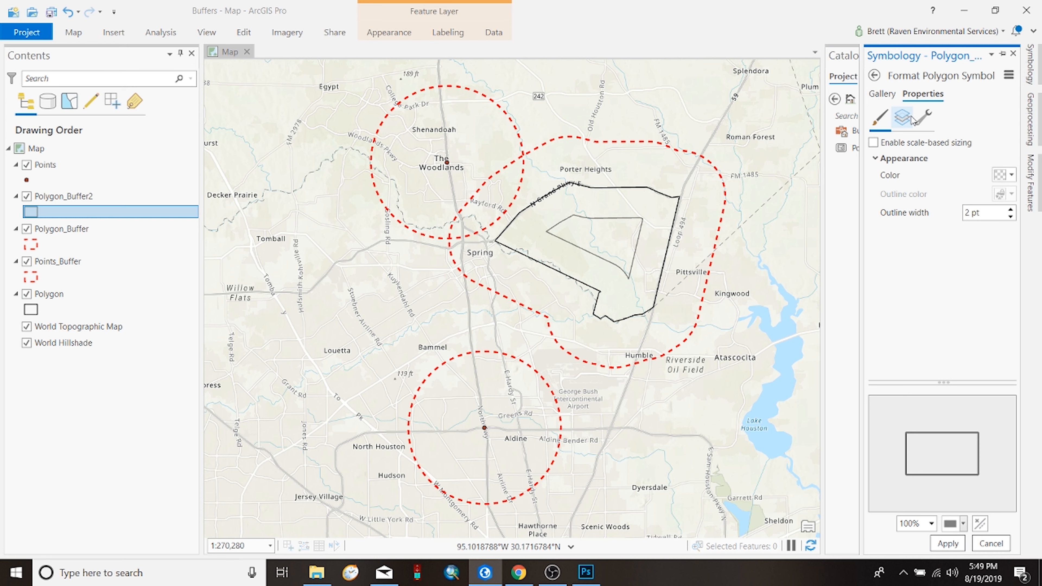
Step: Give the Polygon_Buffer2 outline stroke a red color with the evenly dashed 5 5 dash type, apply it and close the symbology settings
{"action": "left_click", "coordinate": [910, 120]}
{"action": "left_click", "coordinate": [1002, 210]}
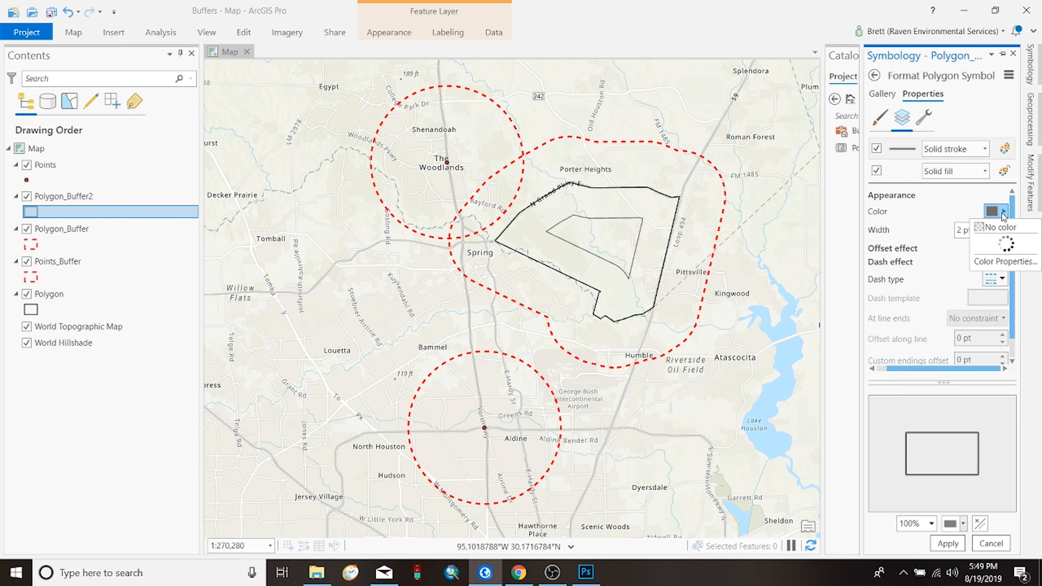
{"action": "left_click", "coordinate": [895, 283]}
{"action": "left_click", "coordinate": [989, 278]}
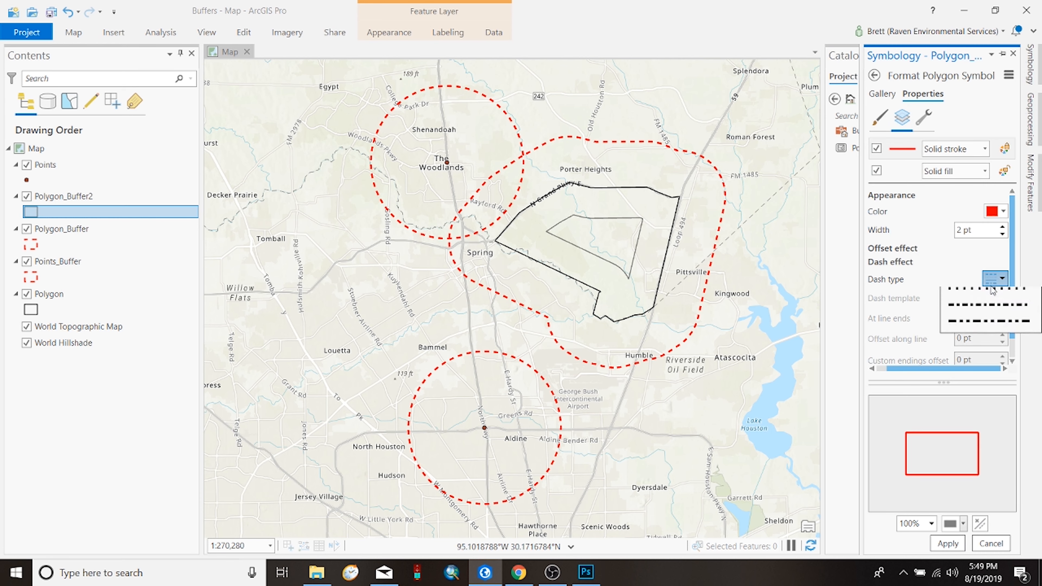
{"action": "left_click", "coordinate": [977, 317]}
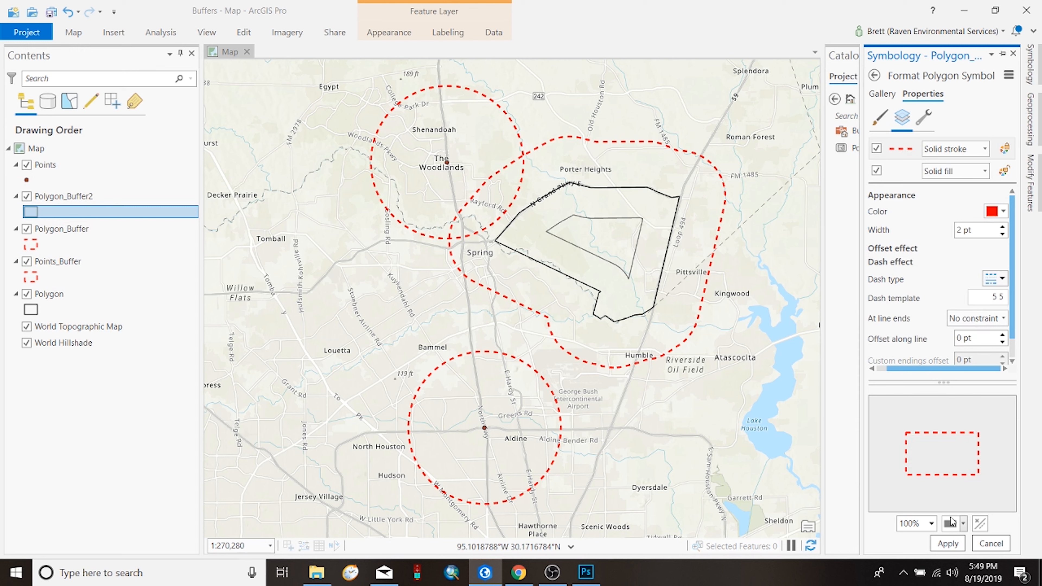
{"action": "left_click", "coordinate": [948, 544]}
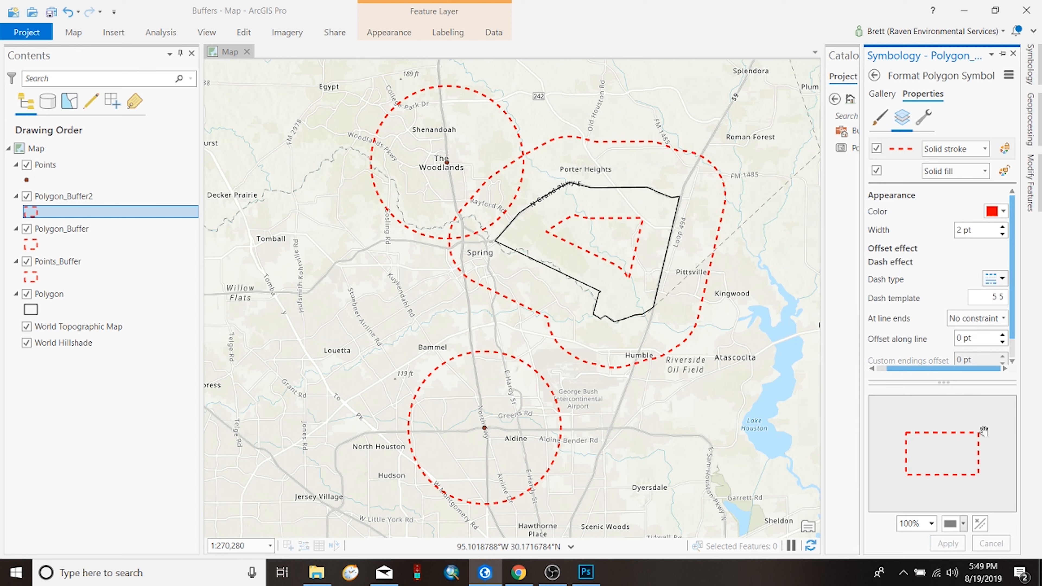
{"action": "left_click", "coordinate": [1013, 53]}
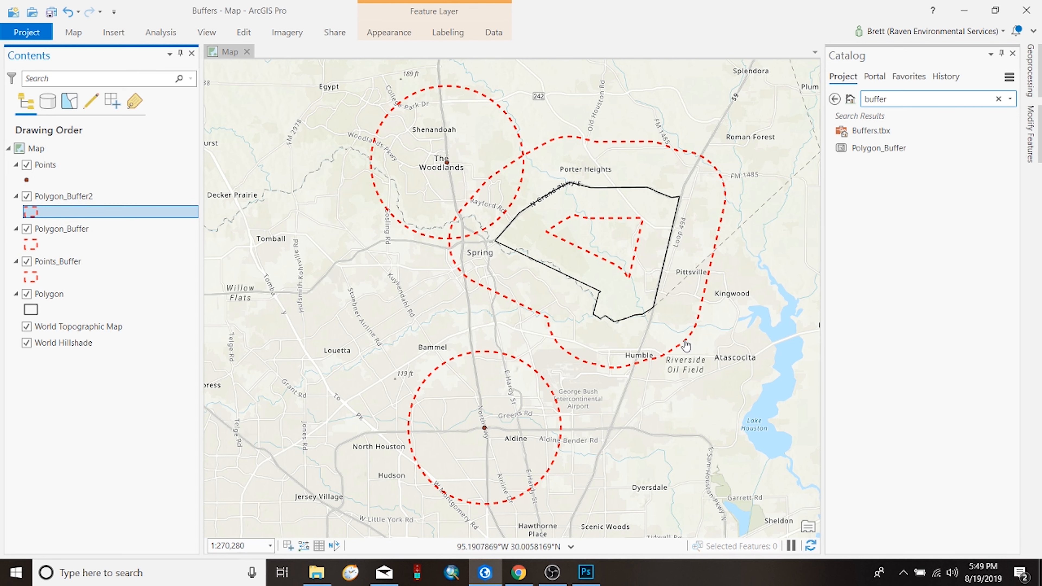
{"action": "left_click_drag", "start_coordinate": [585, 192], "coordinate": [574, 212]}
{"action": "left_click_drag", "start_coordinate": [585, 384], "coordinate": [647, 369]}
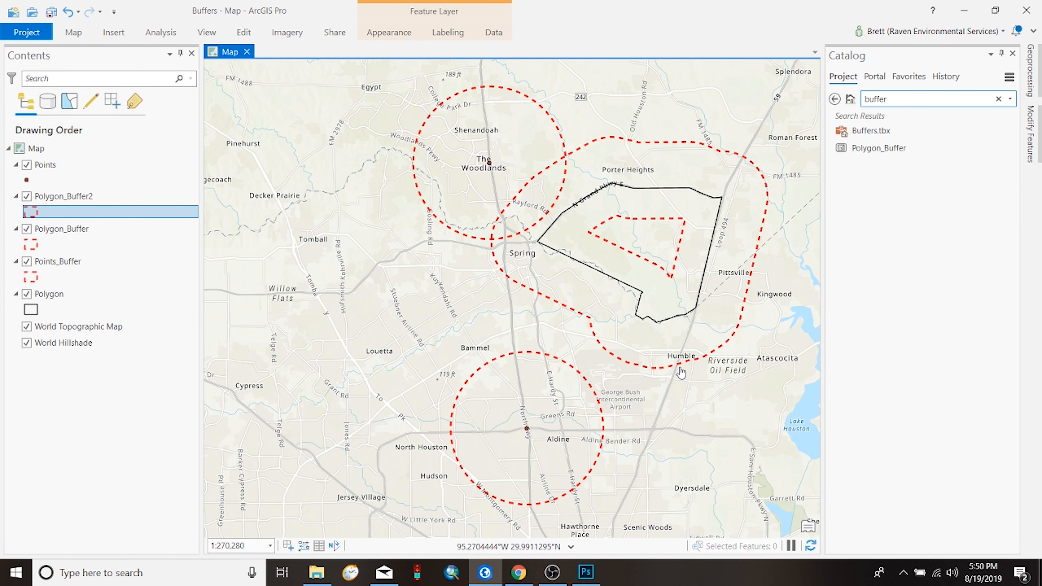